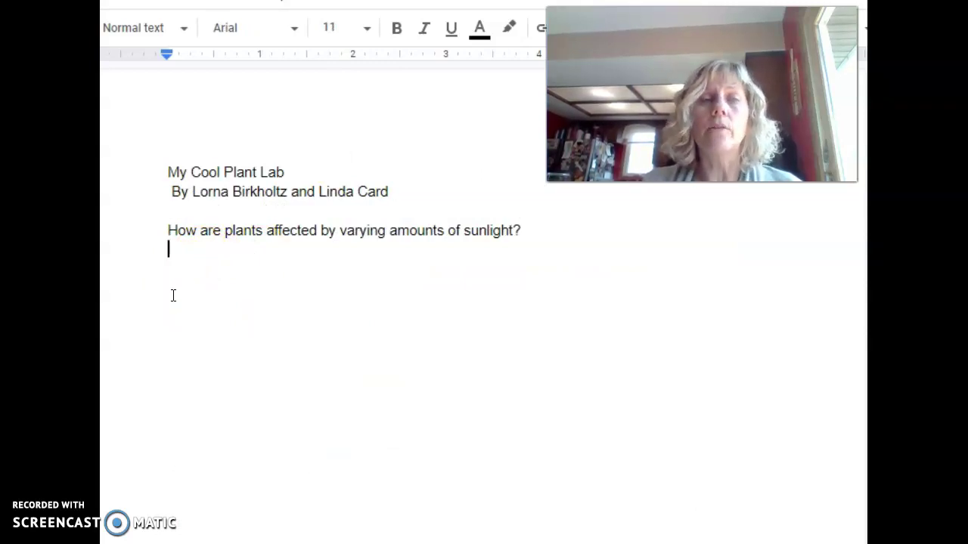
- Start a new blank line under the sunlight research question
key(Return)
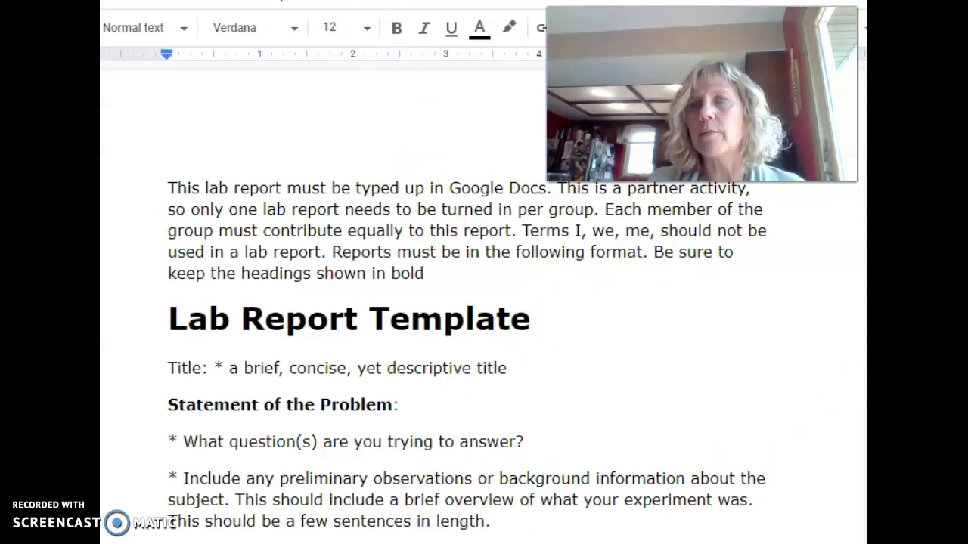
- Review the template's Statement of the Problem section and begin the background paragraph with 'O'
scroll(439, 302, down, 4)
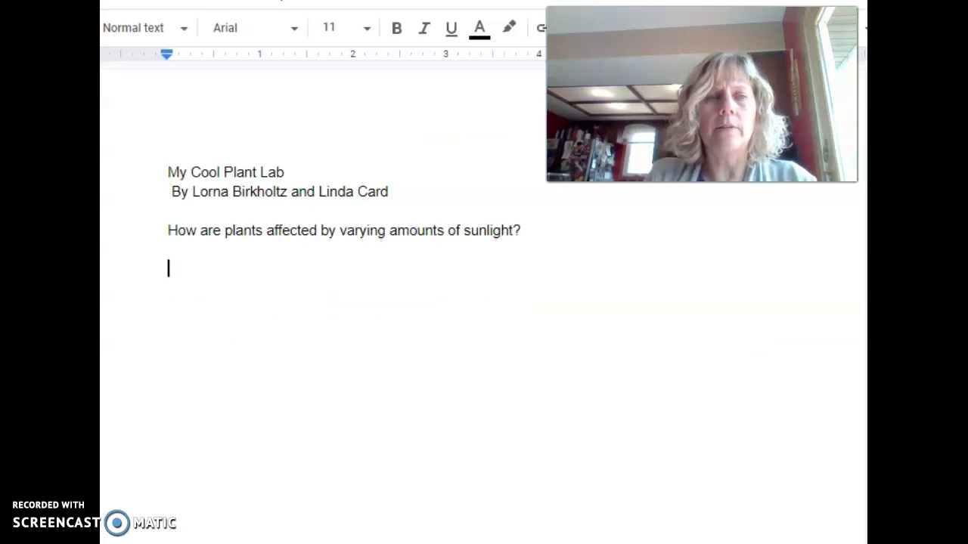
text(O)
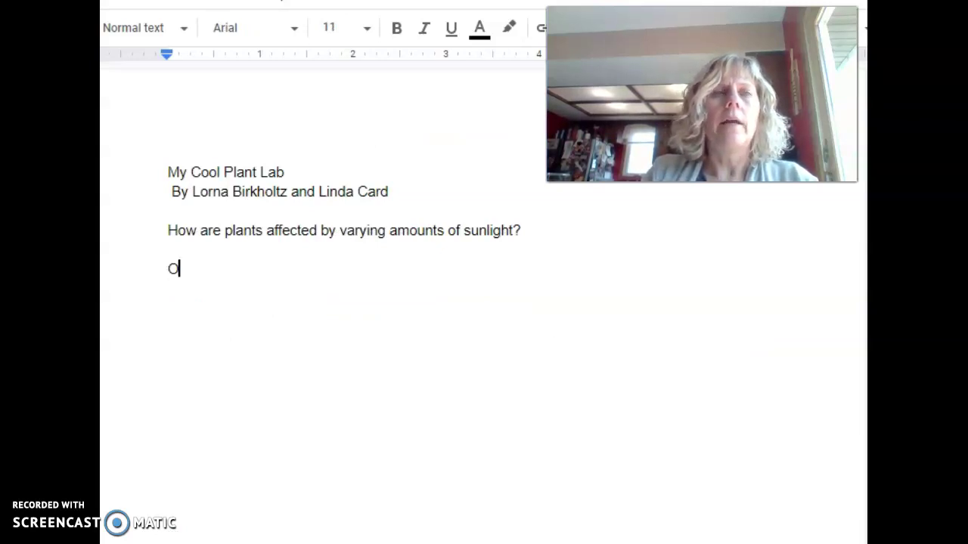
key(ctrl+Tab)
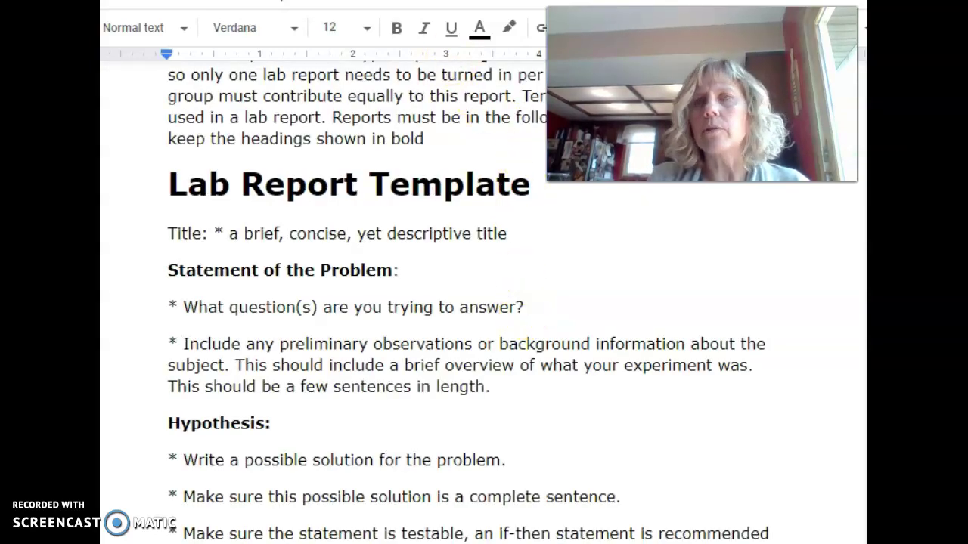
scroll(438, 303, up, 2)
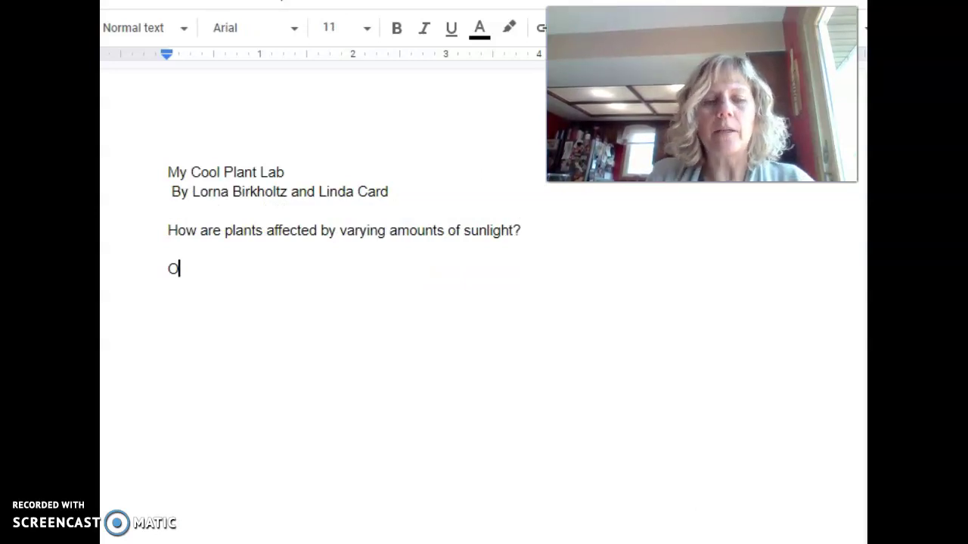
- Write the background paragraph: one plant in sunlight all day, the other only two hours daily
text(ur gro)
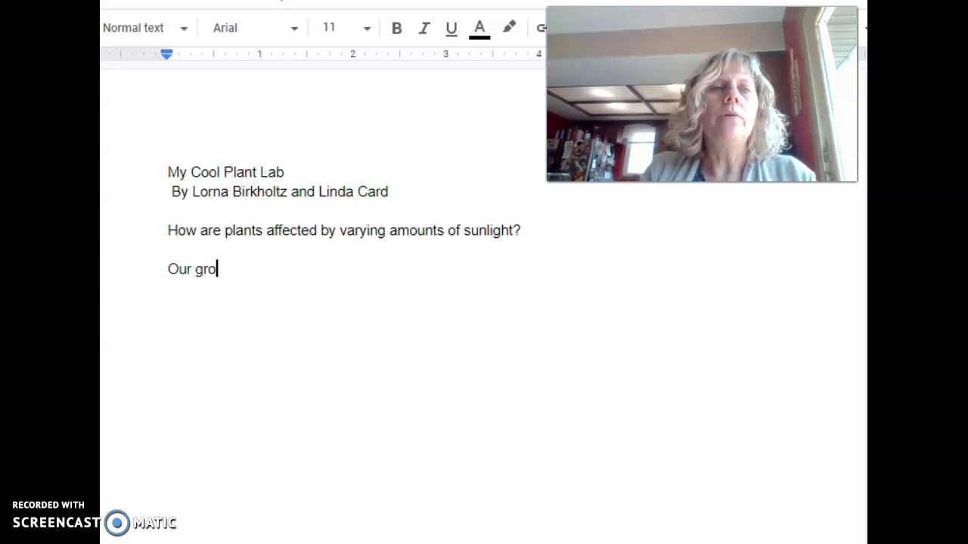
text(up wonder)
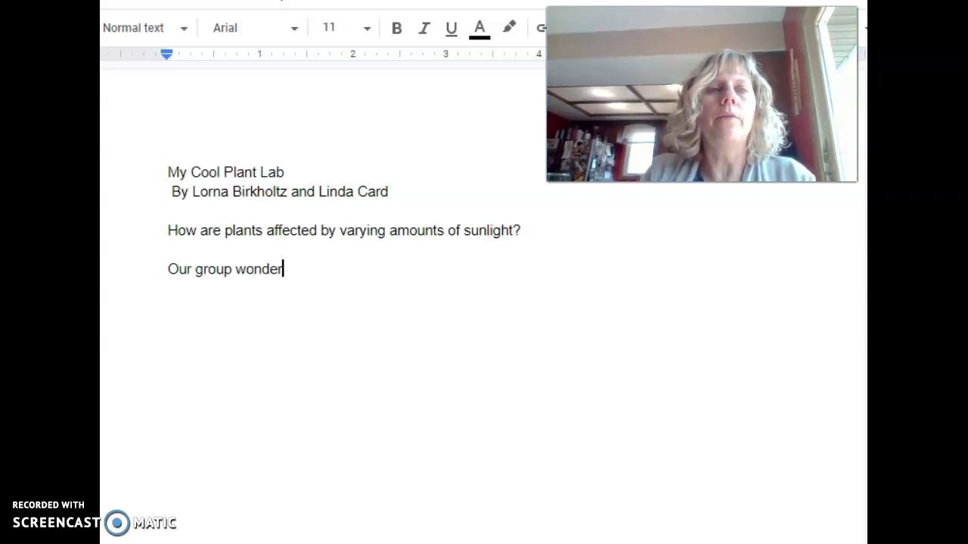
text(ed what )
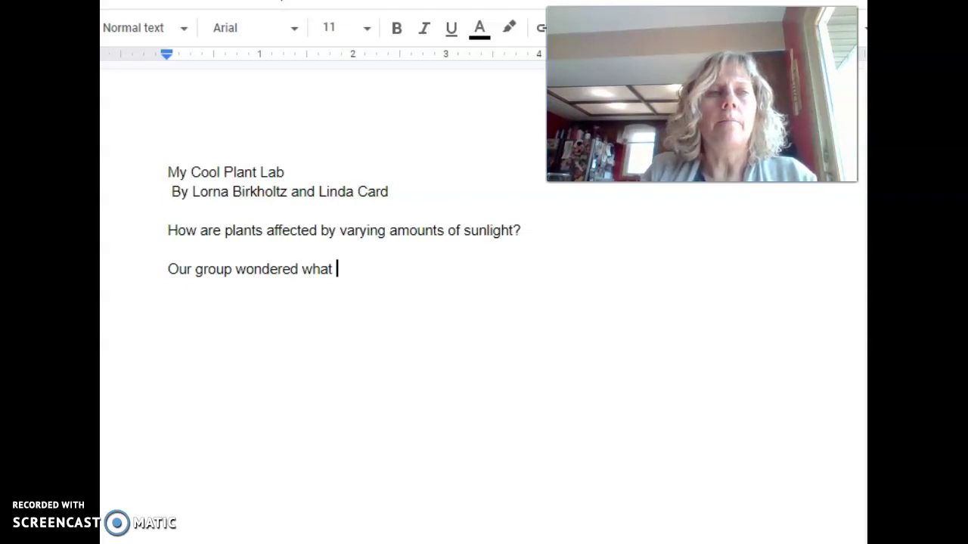
text(varyi)
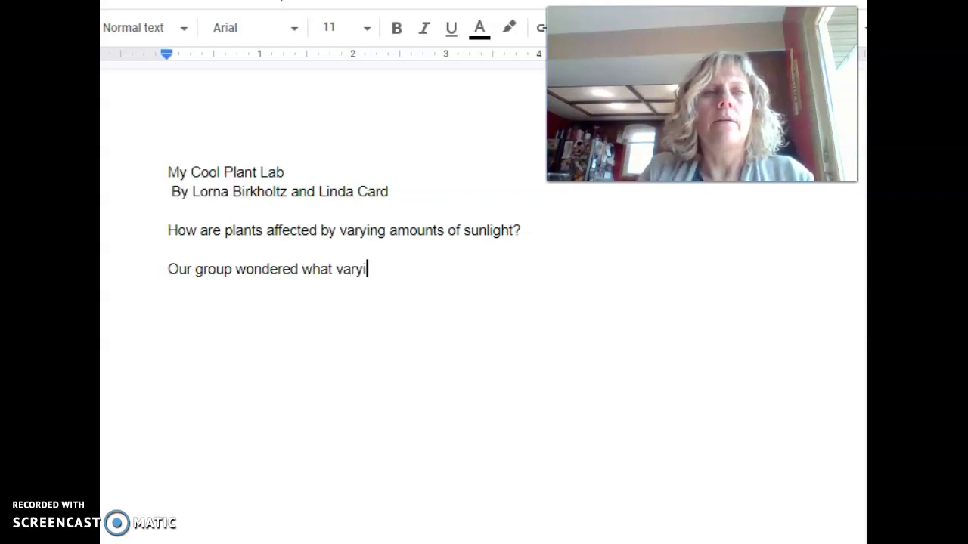
text(ng )
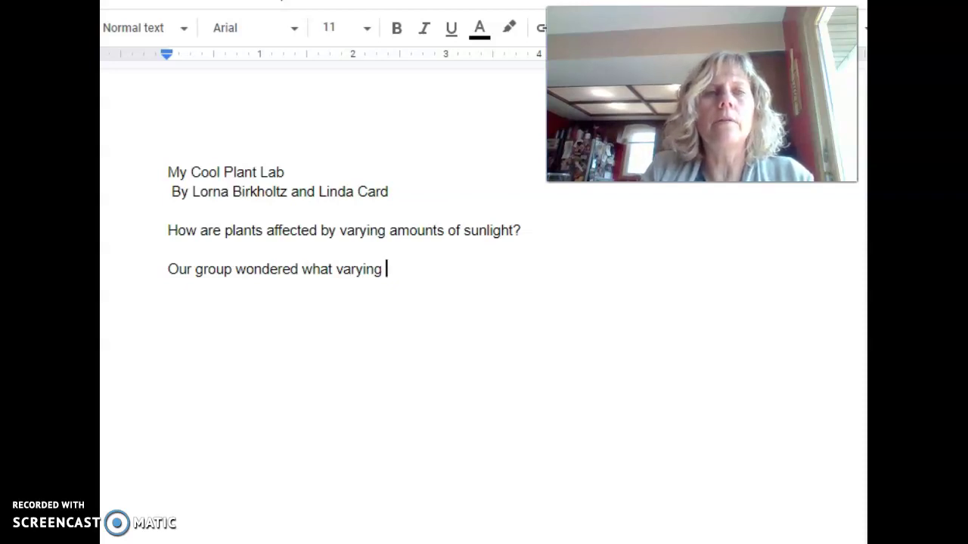
text(amounts of slu)
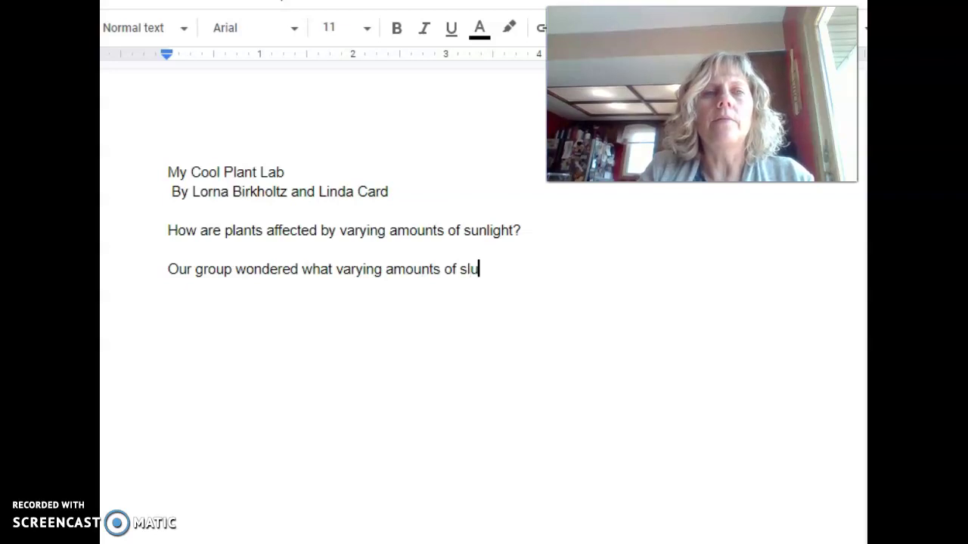
text(n)
key(BackSpace)
key(BackSpace)
key(BackSpace)
text(unligh)
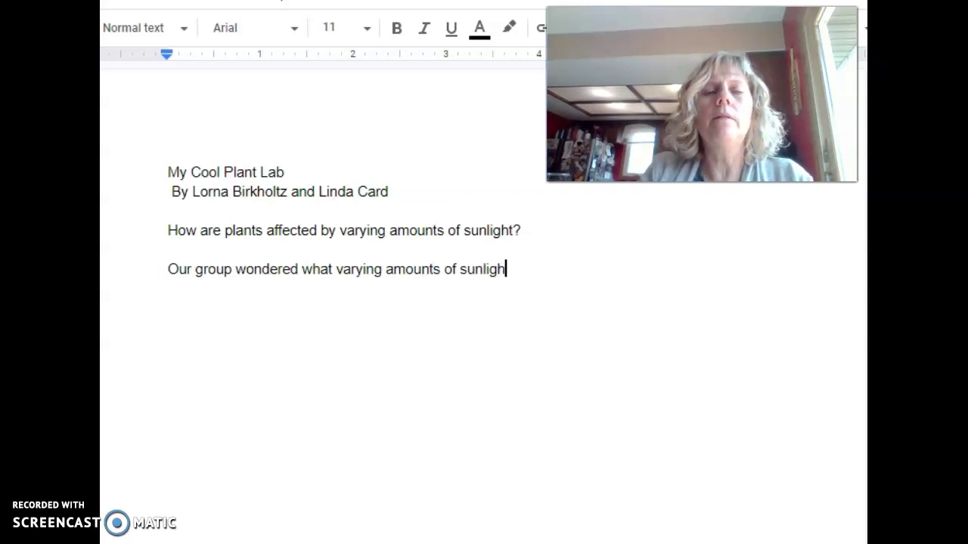
text(t had on pl)
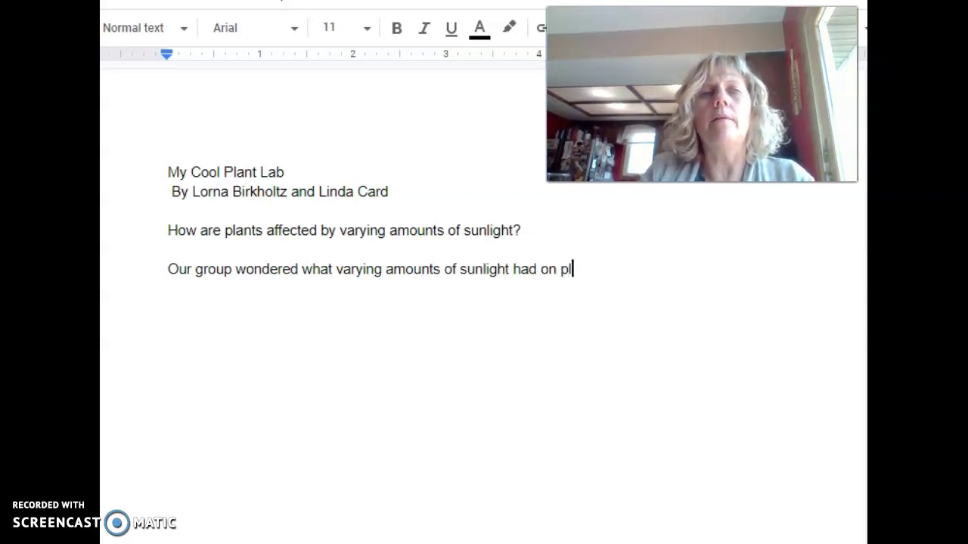
text(ant gro)
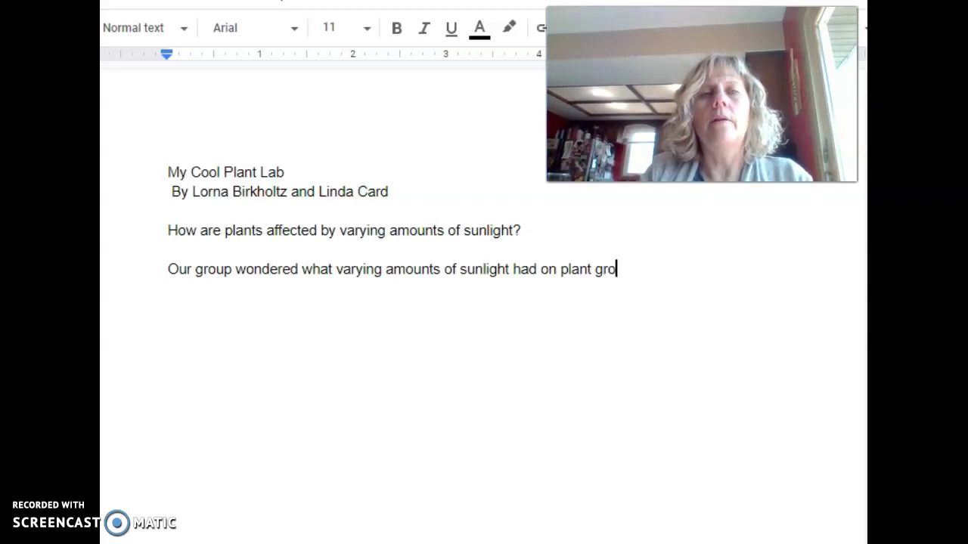
text(wth.)
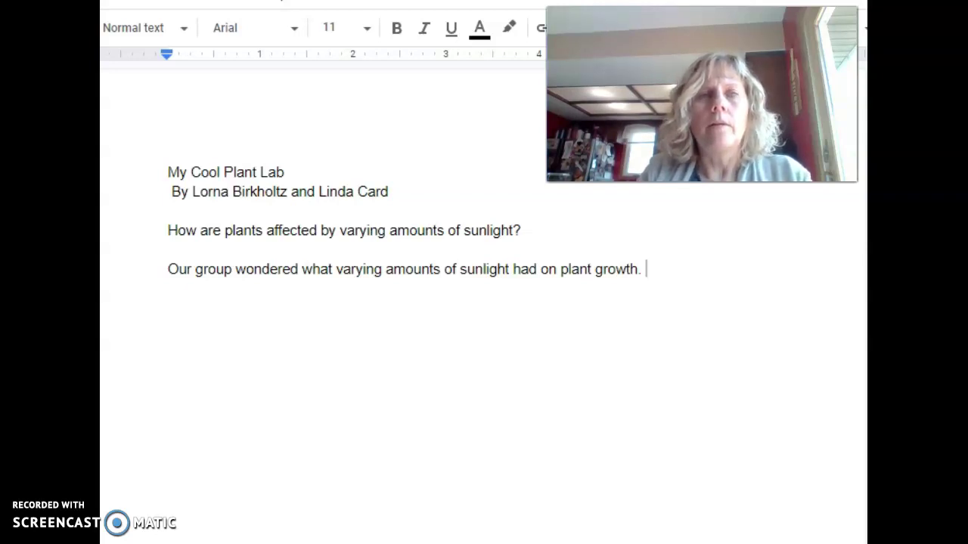
text(This was )
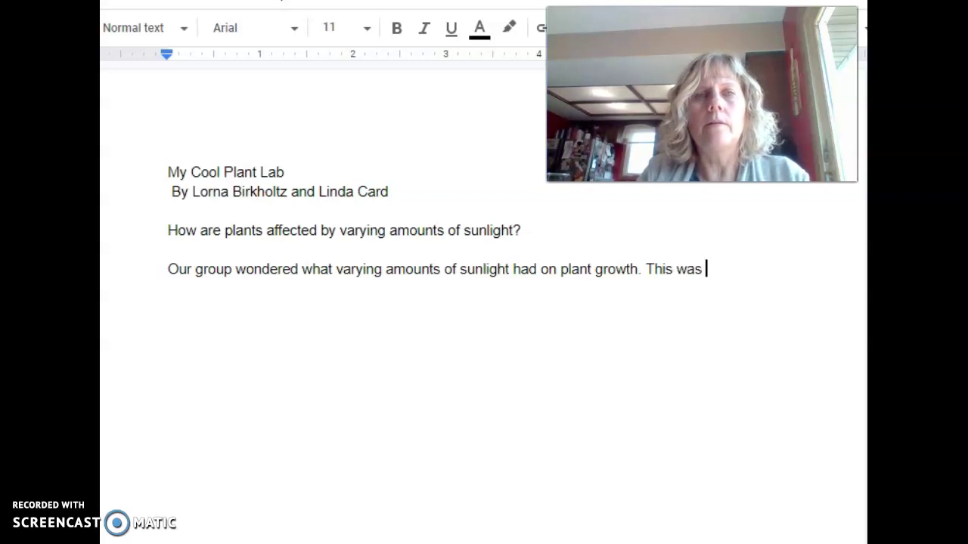
text(a controlled e)
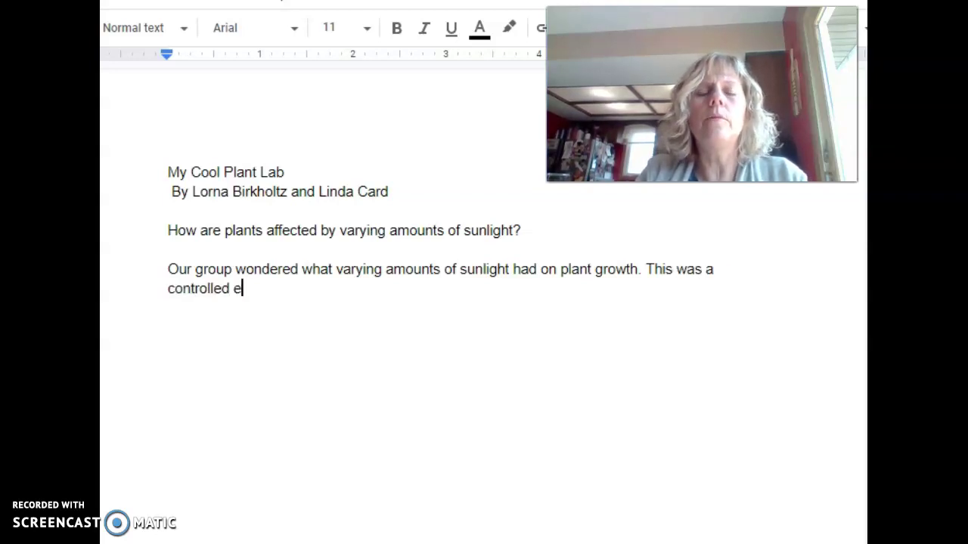
text(xperiment in w)
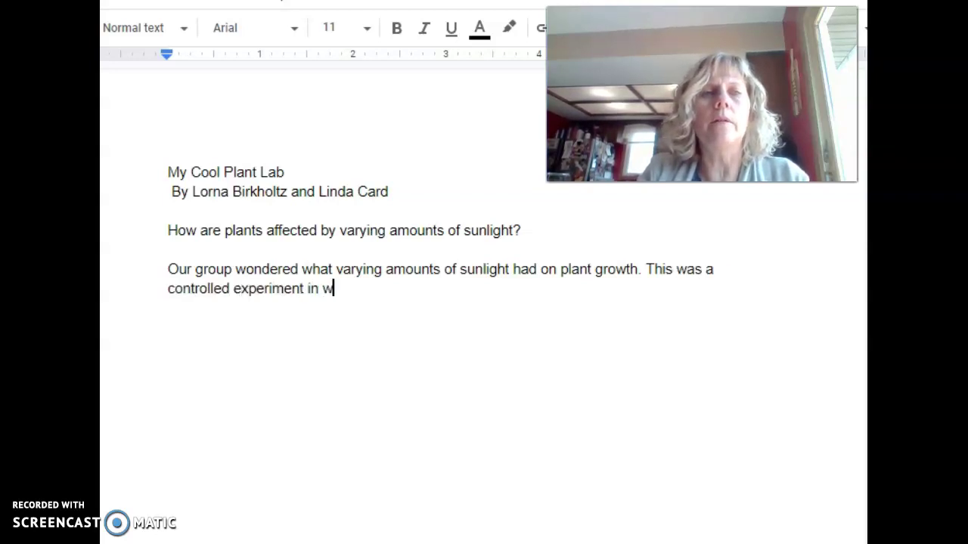
text(hich one p)
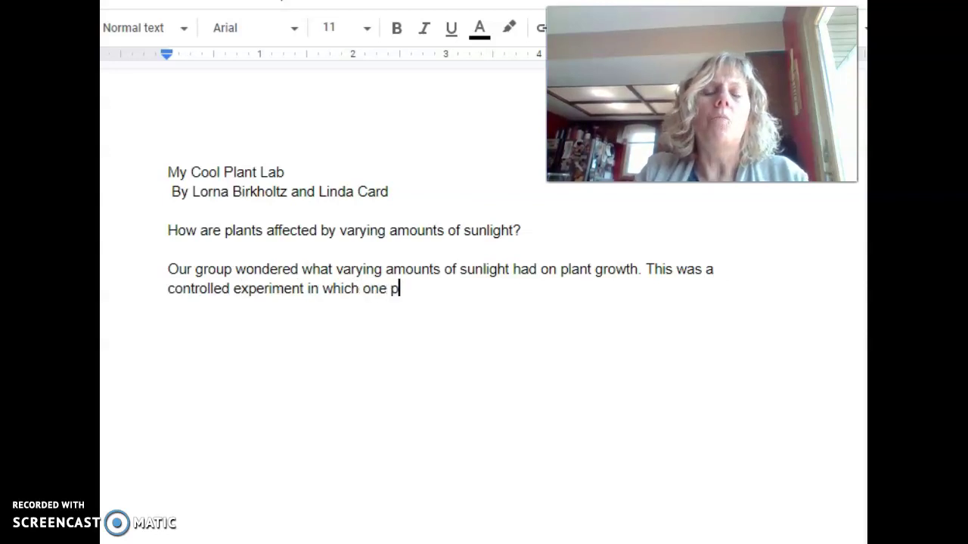
text(lant was put)
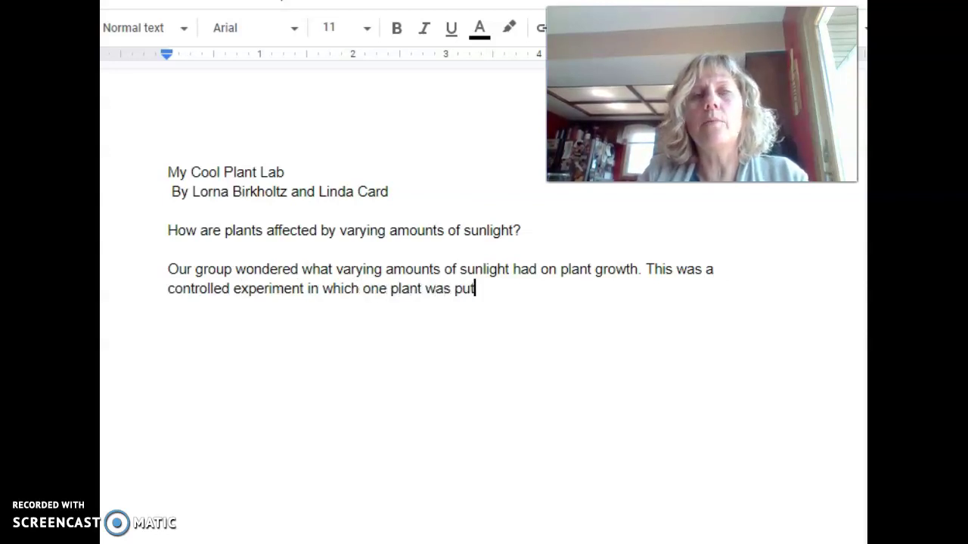
text( in s)
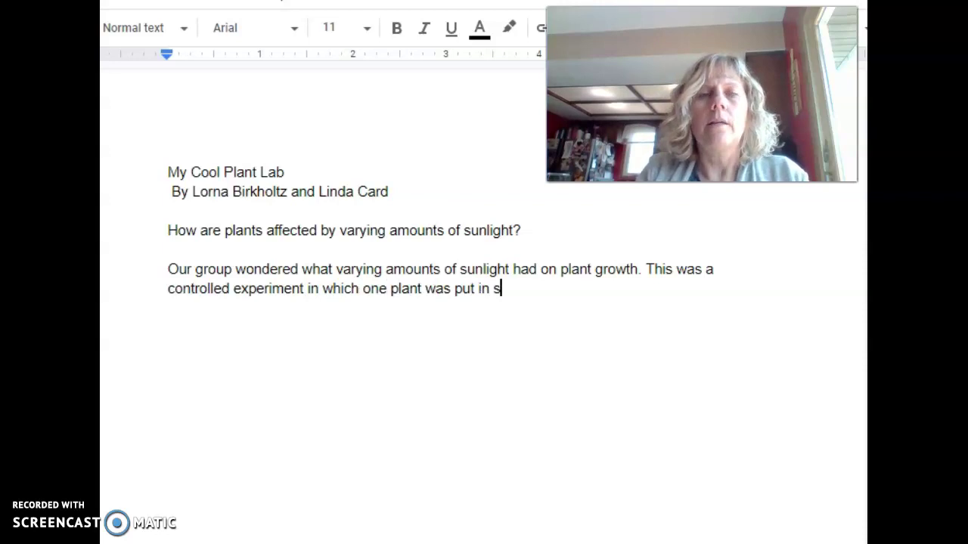
text(unlight )
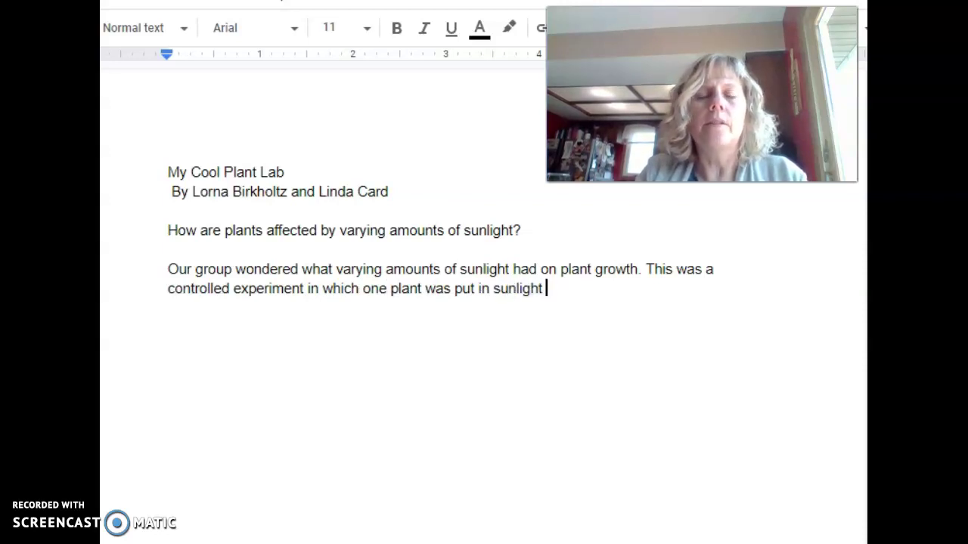
text(all d)
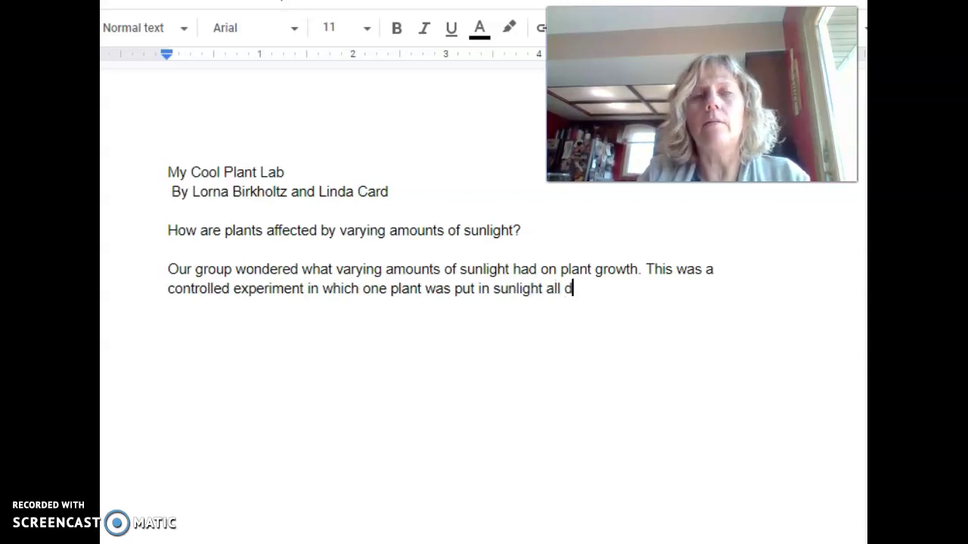
text(ay while o)
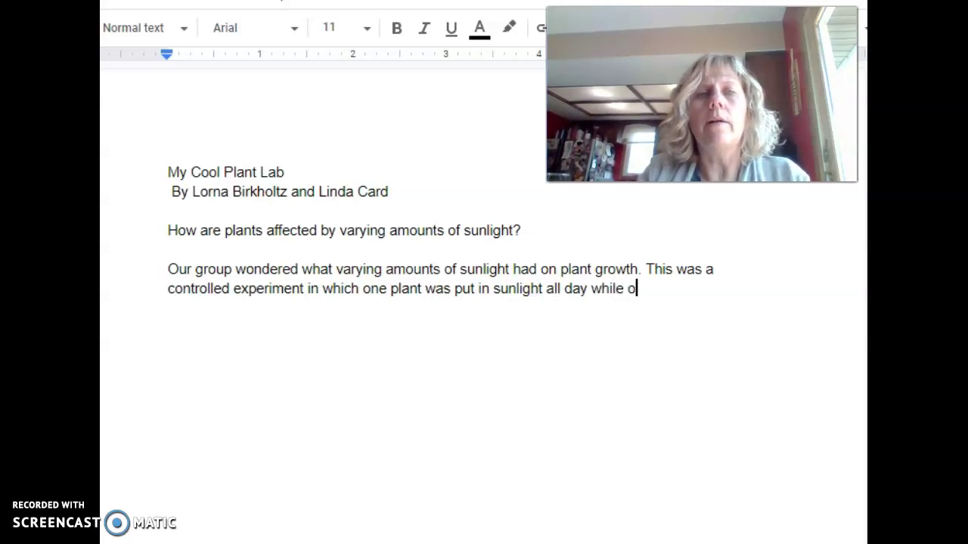
text(ne plant w)
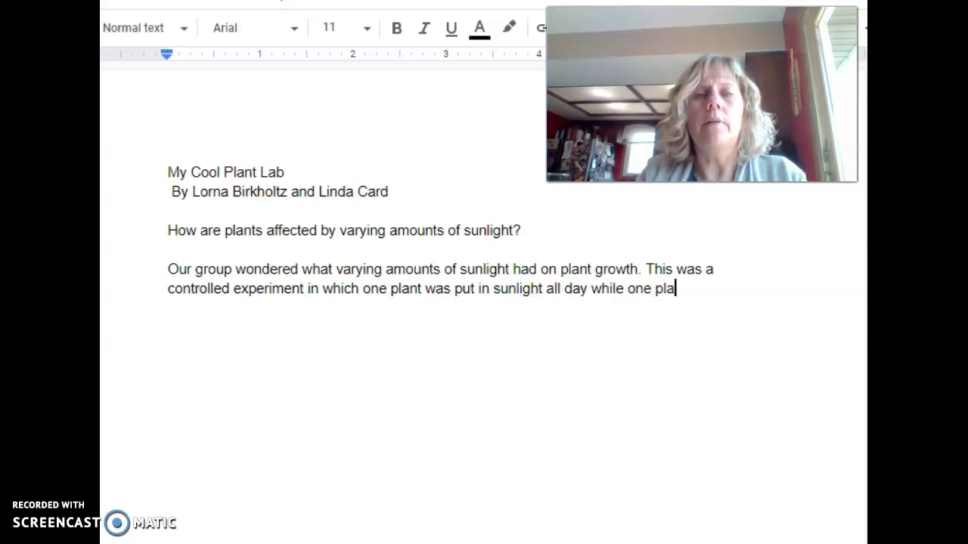
text(as)
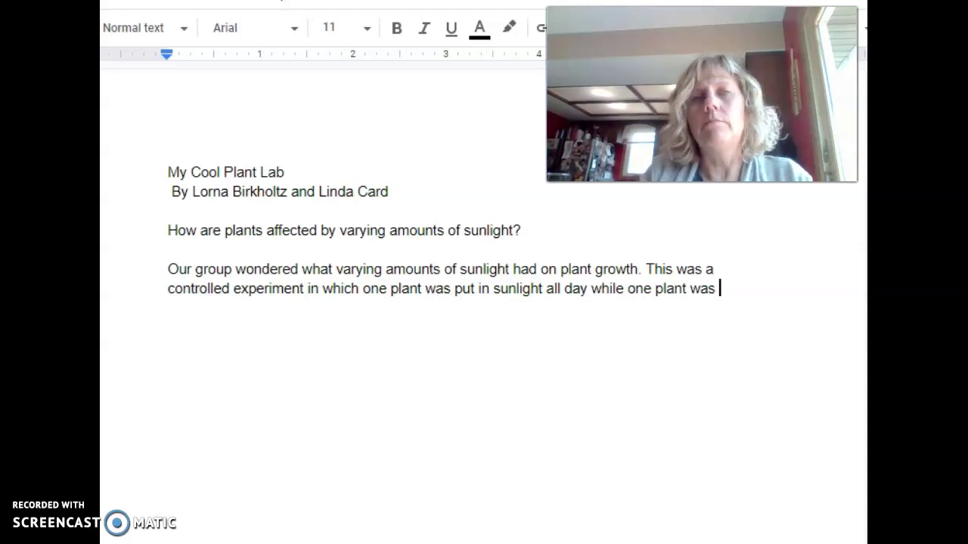
key(BackSpace)
key(BackSpace)
key(BackSpace)
key(BackSpace)
text(received)
text( sunlight for o)
text(nly two)
text( hours each day)
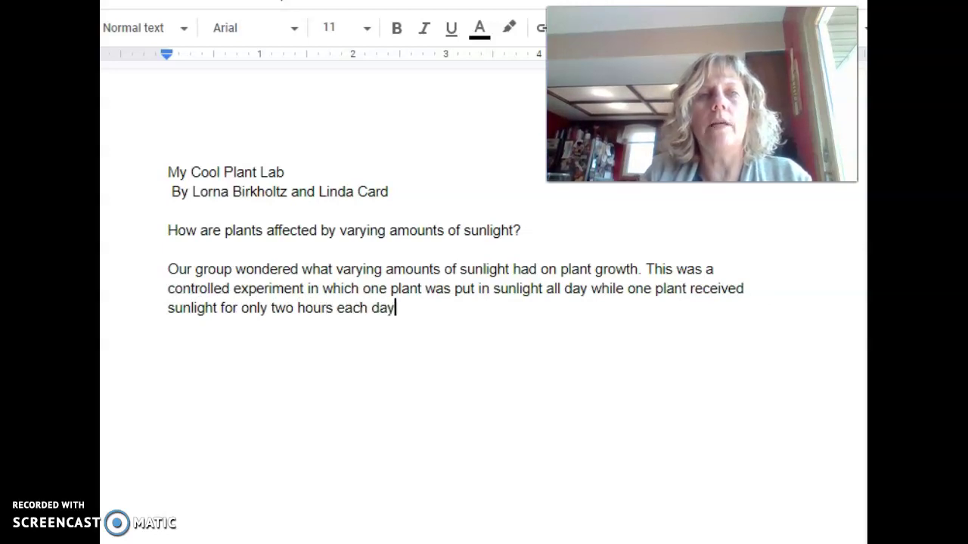
text(.)
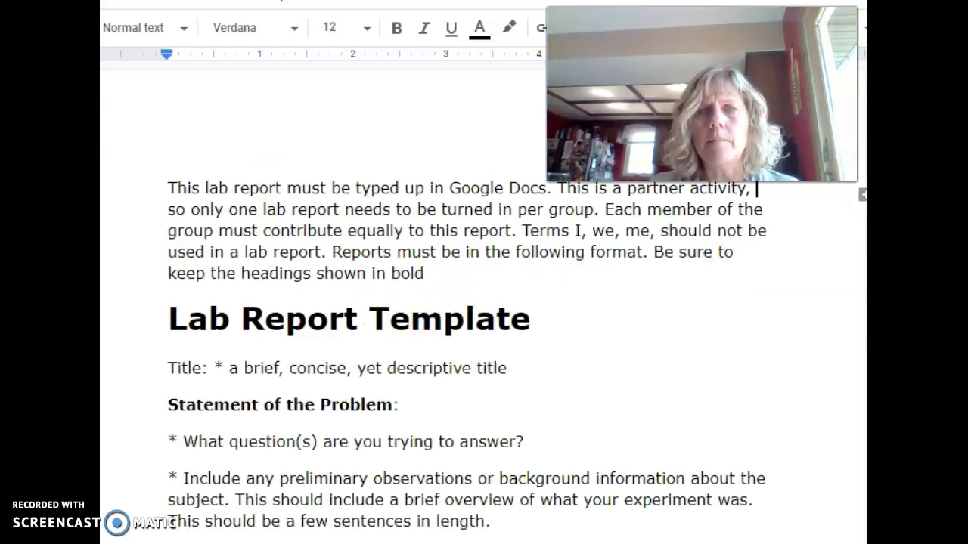
- Scroll through the report to check the title, question and paragraph, then add a new line below
scroll(435, 300, down, 5)
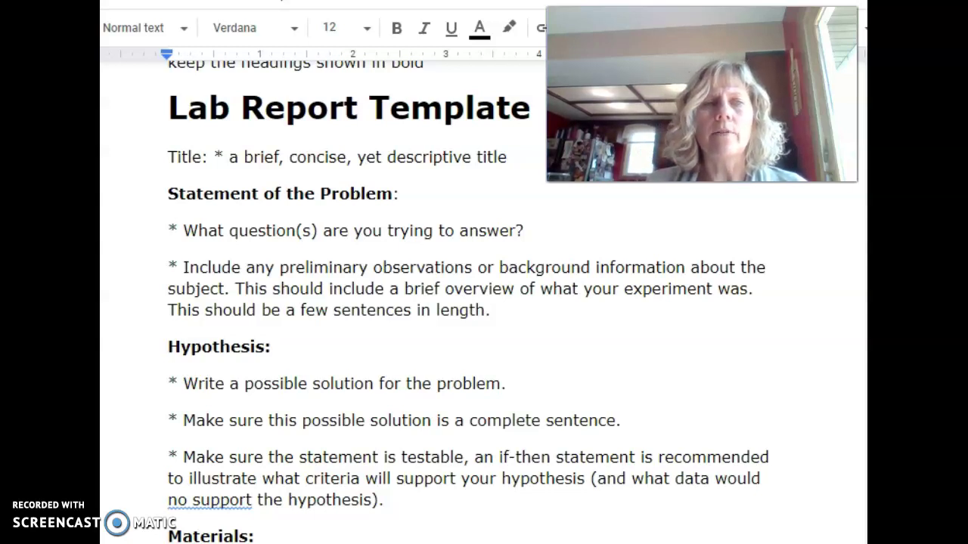
scroll(469, 302, down, 1)
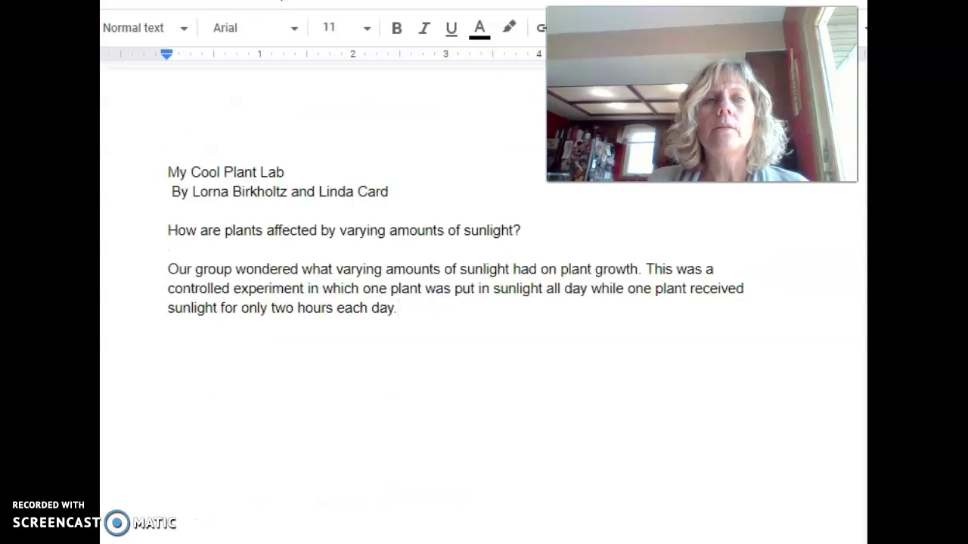
key(Return)
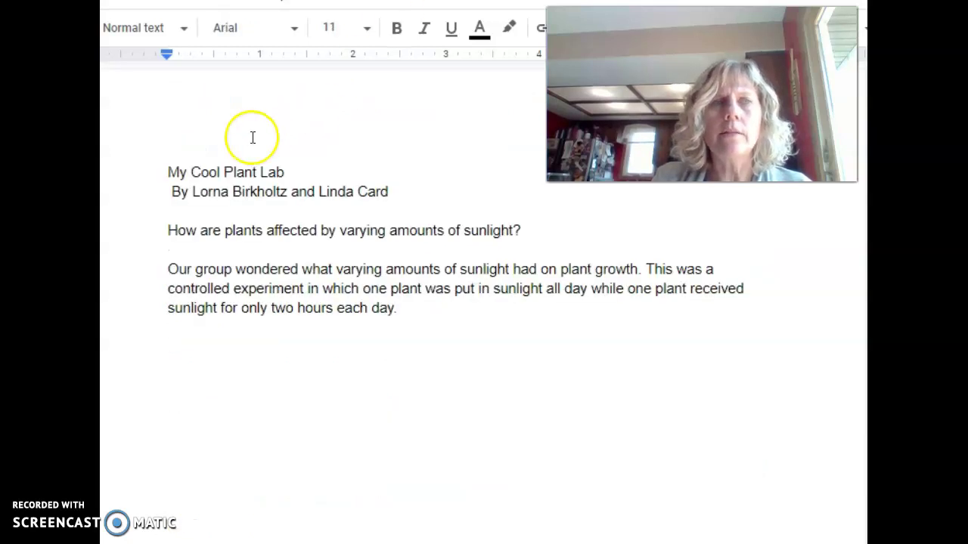
- Insert an 'Introduction' heading above the experiment paragraph
click(167, 268)
key(Return)
click(167, 266)
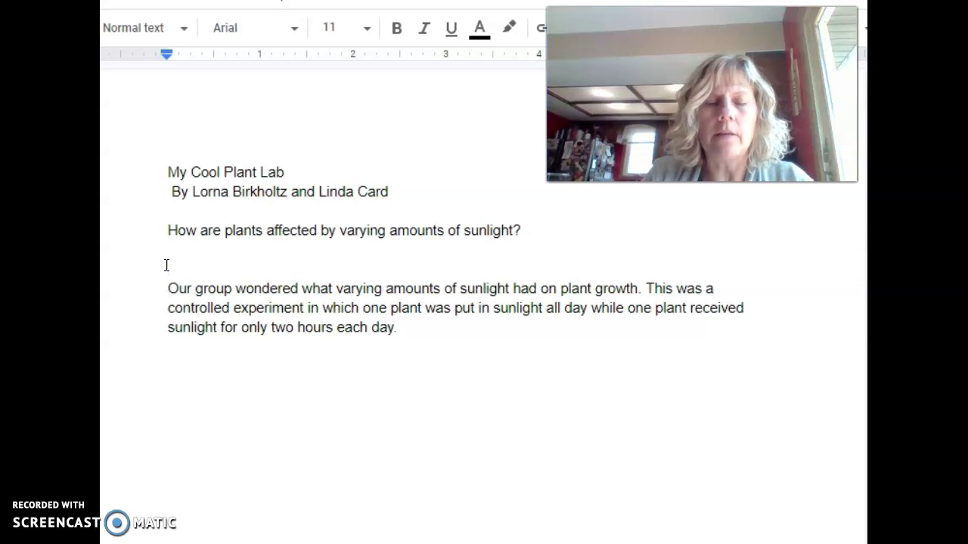
text(Introduction)
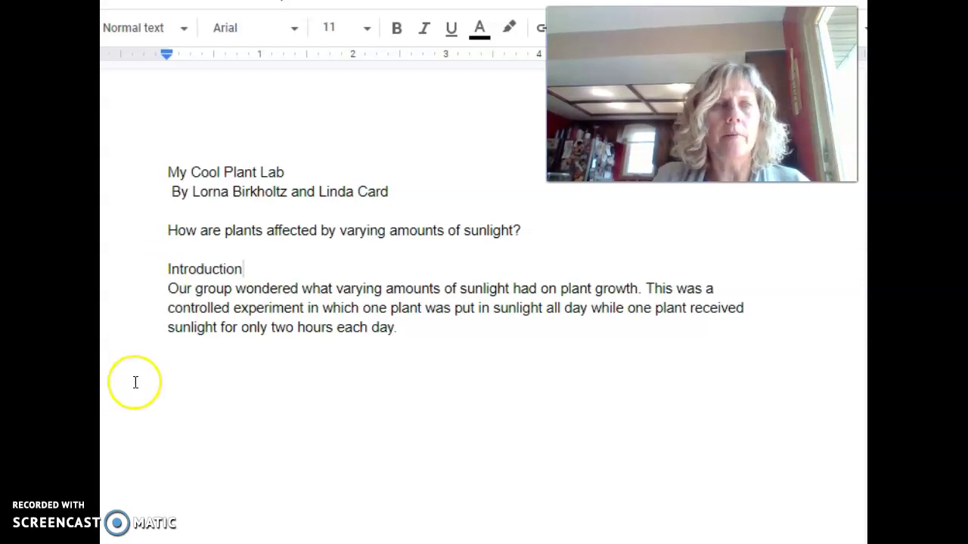
- Add a Hypothesis section: 'If a plant receives more sunlight, then it will grow faster.'
click(188, 373)
text(Hypothesis)
key(Return)
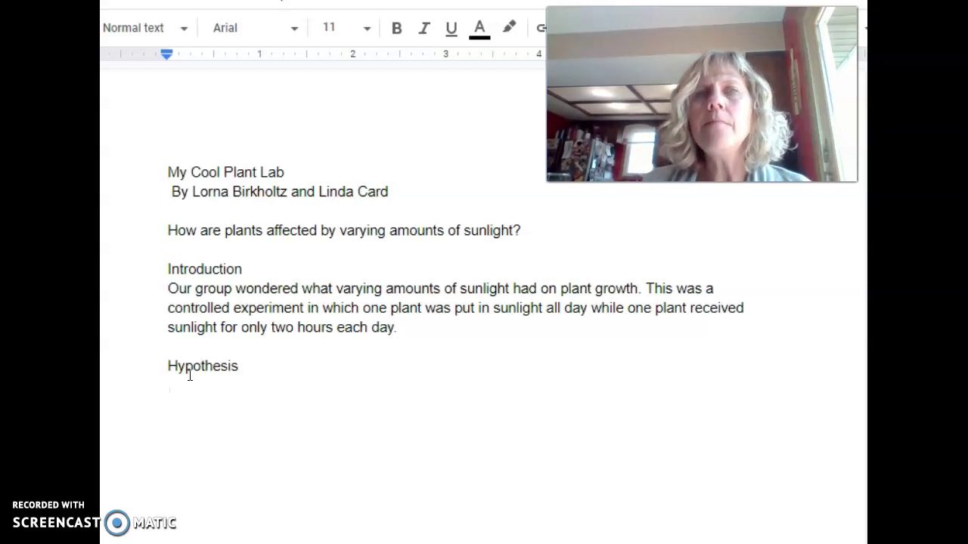
text(If )
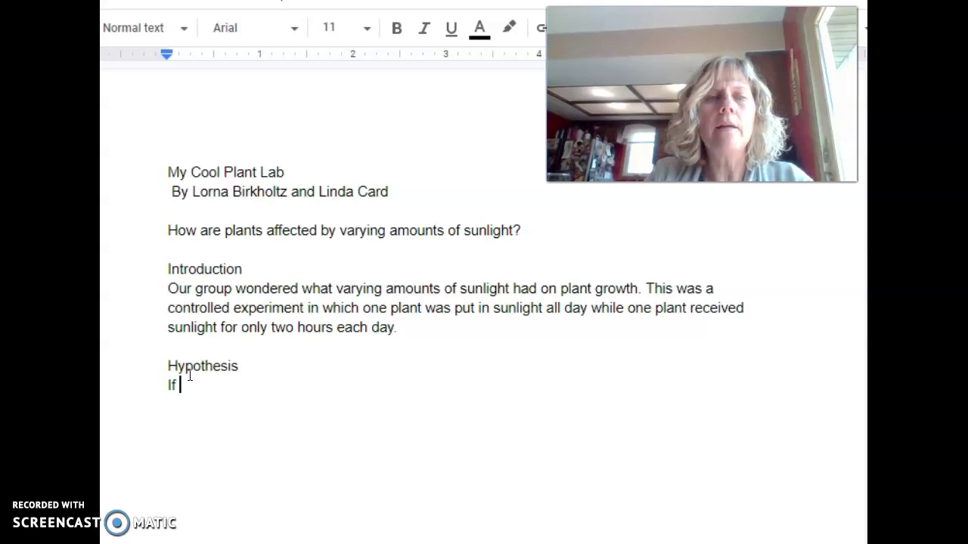
text(a plant reci)
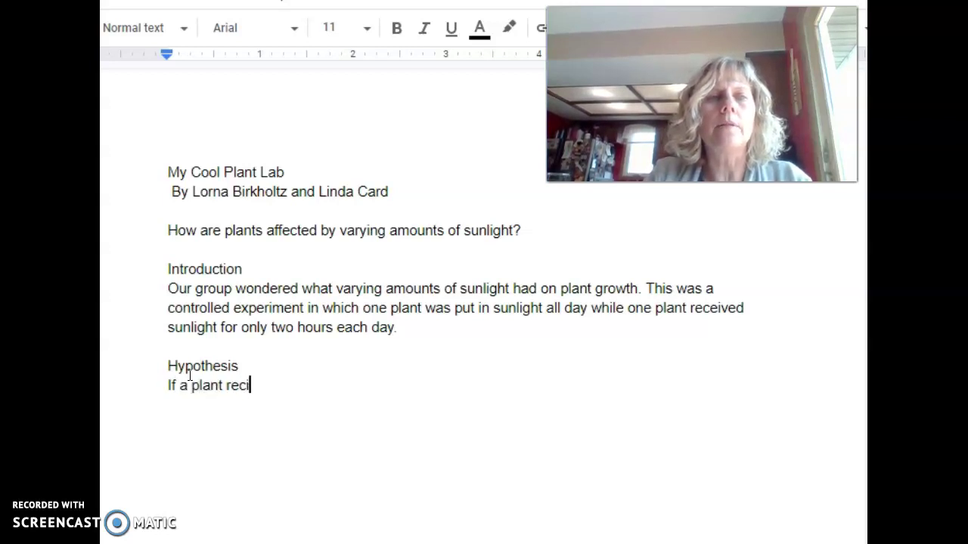
text(eves )
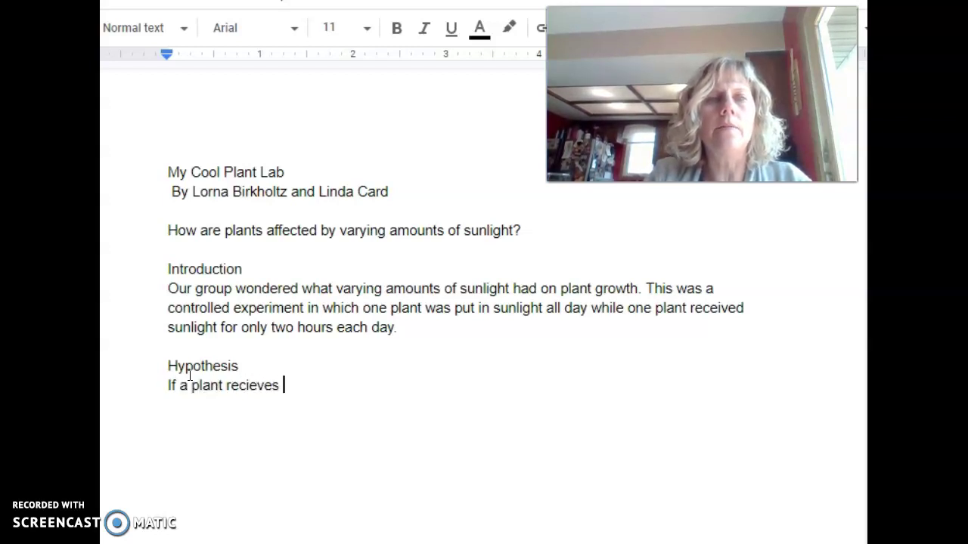
text(more)
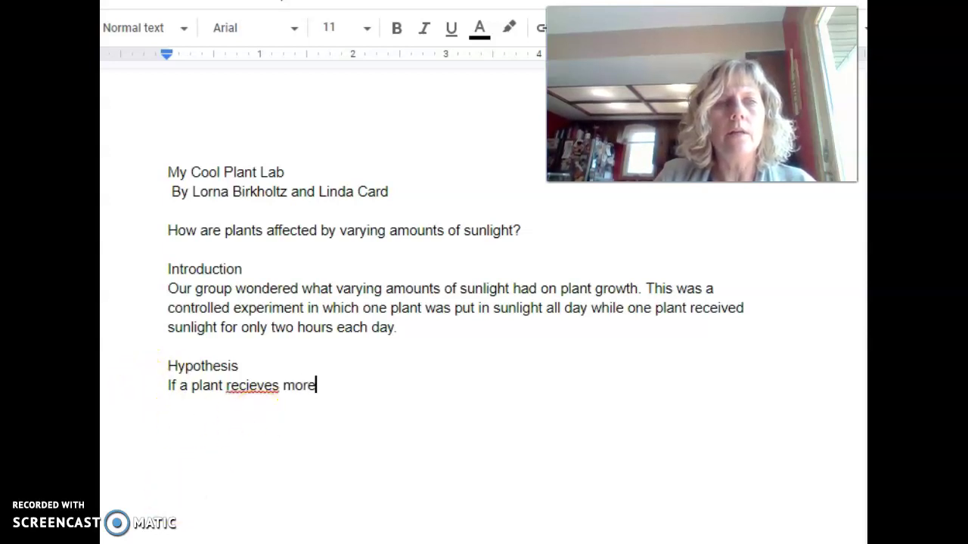
click(248, 387)
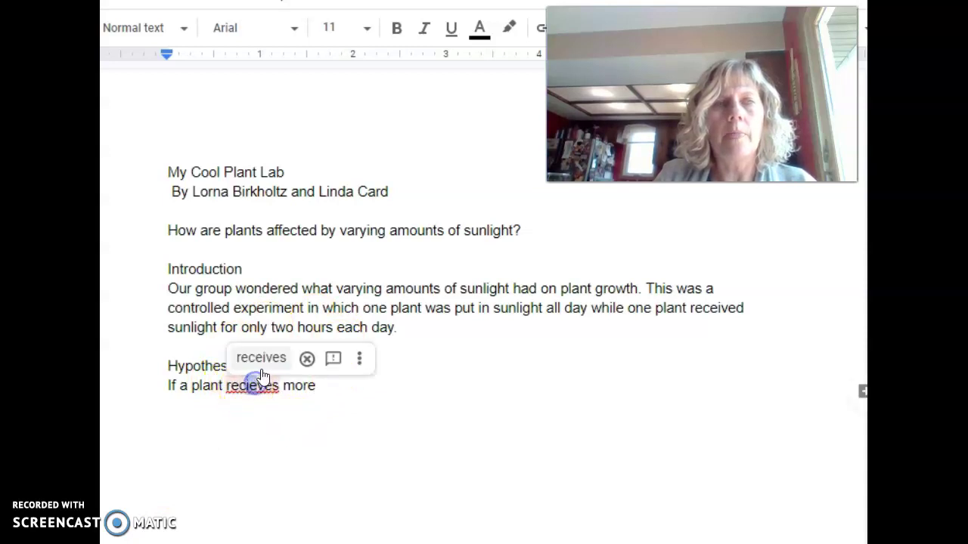
click(261, 360)
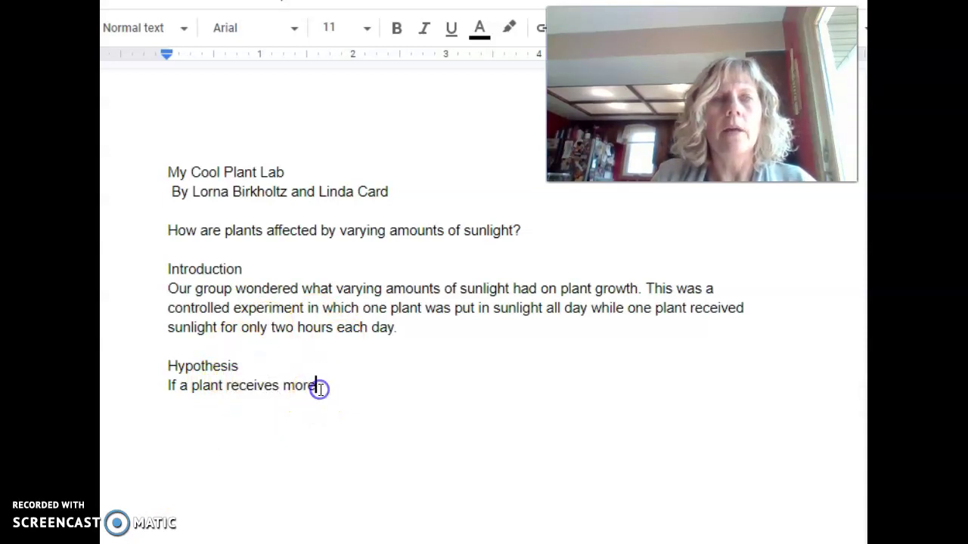
text(sunlig)
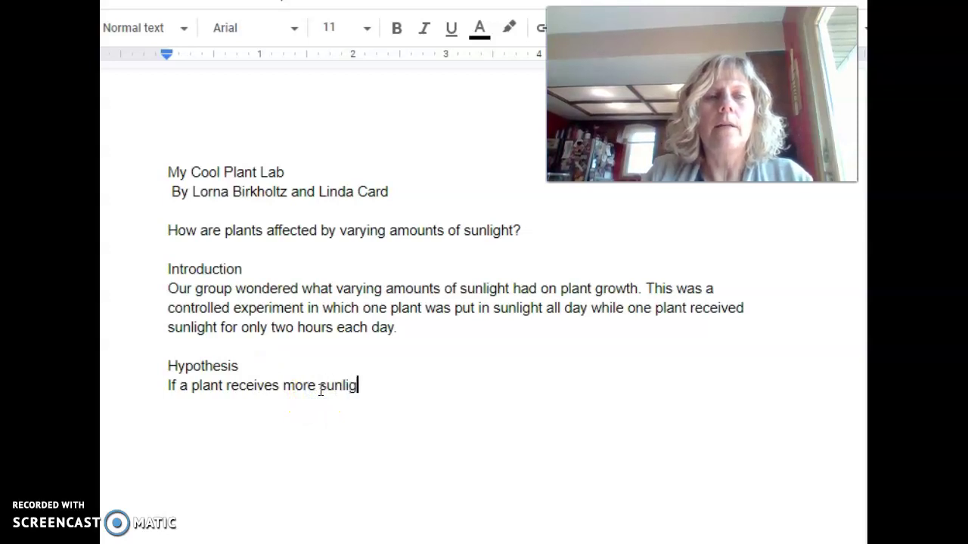
text(ht, then it )
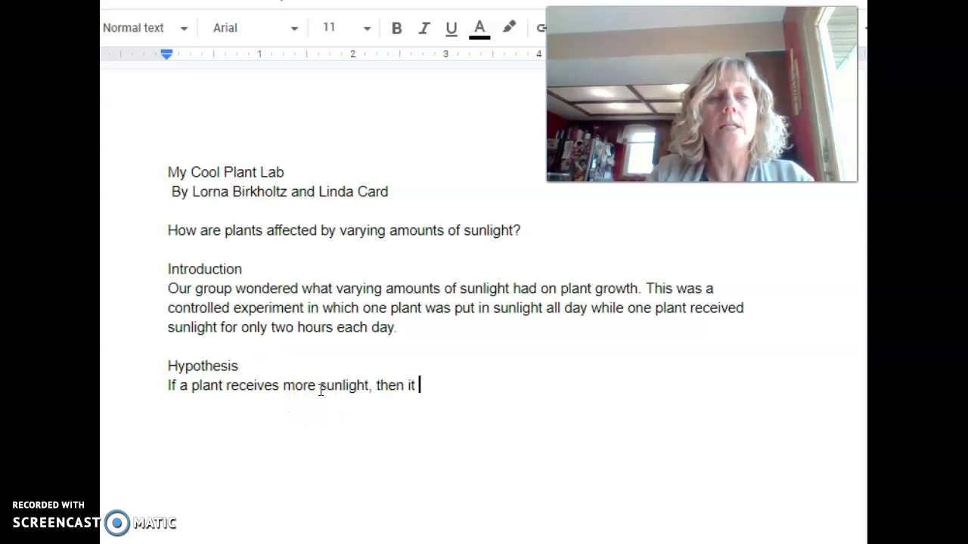
text(will grow )
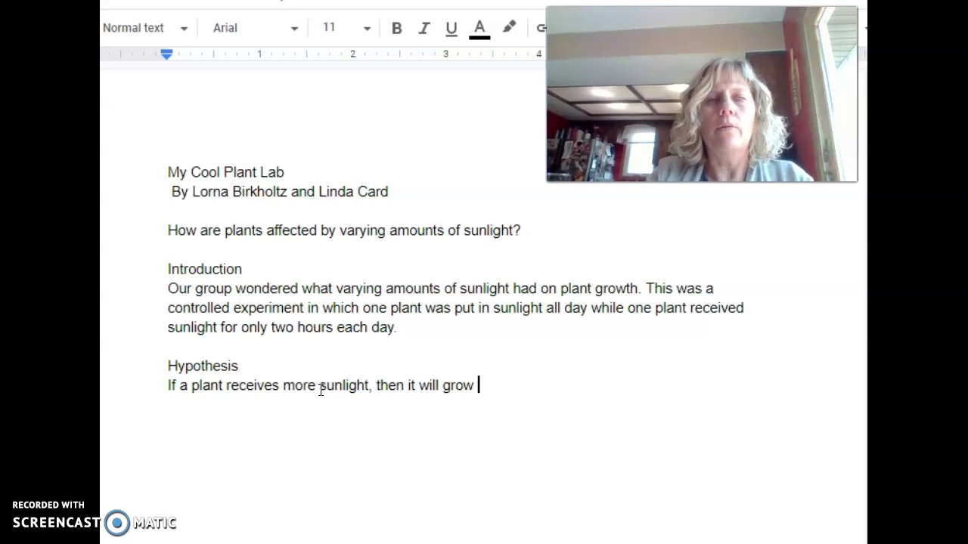
text(faster.)
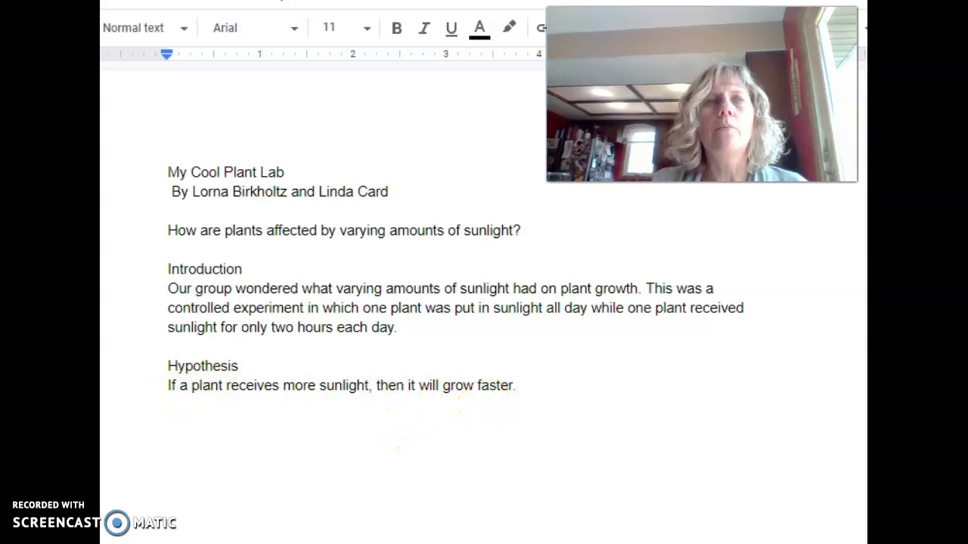
- Scroll through the Lab Report Template's guidance for the upcoming sections
key(ctrl+Tab)
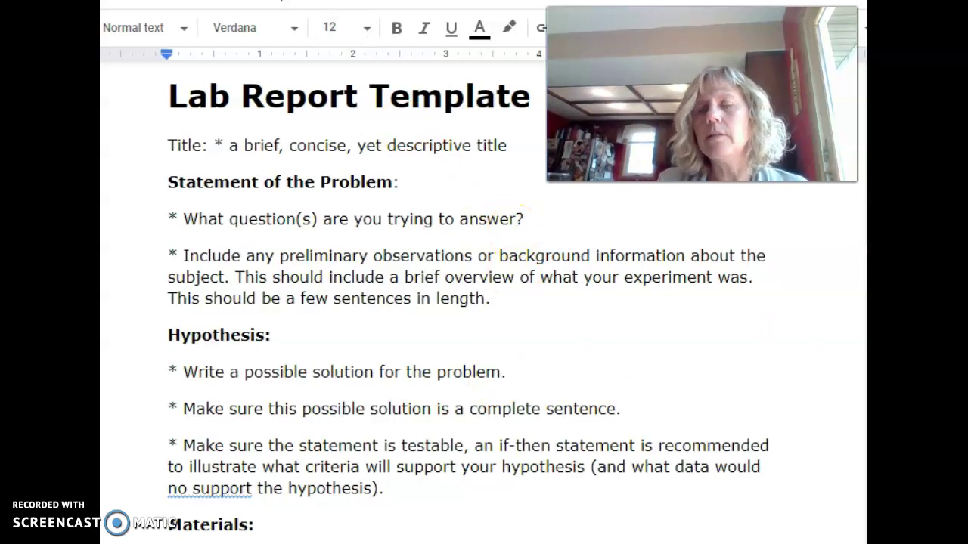
scroll(468, 302, down, 5)
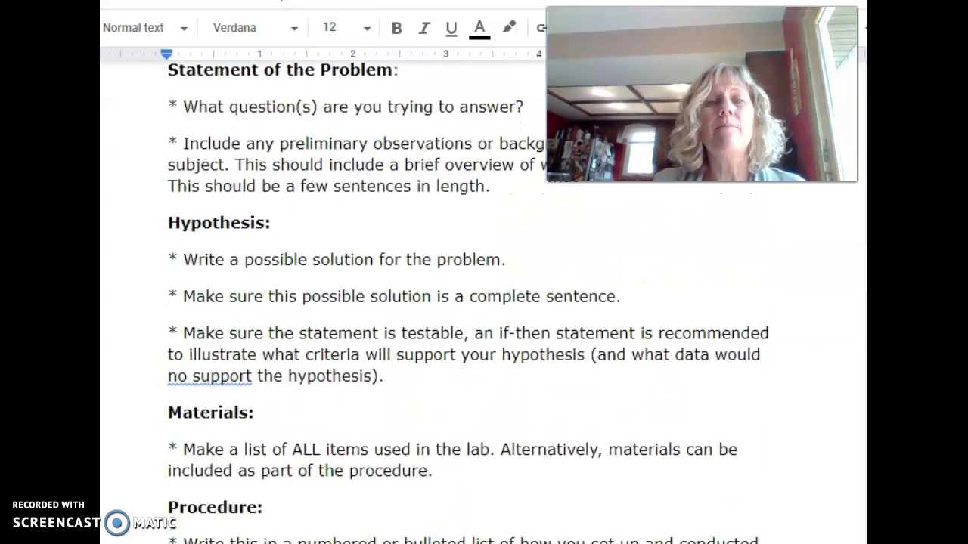
scroll(469, 302, down, 1)
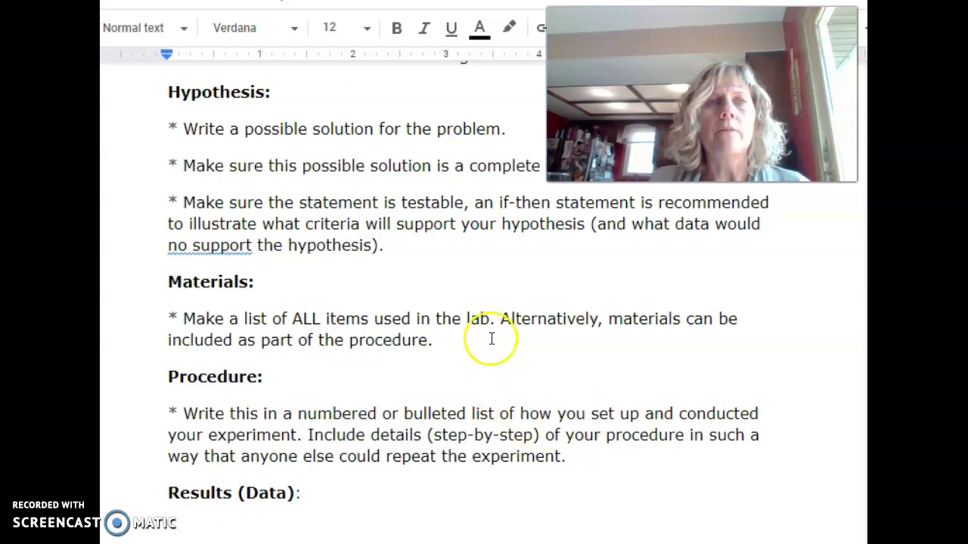
- Back in the report, add a Materials heading with '2 plants' as the first item
key(ctrl+Tab)
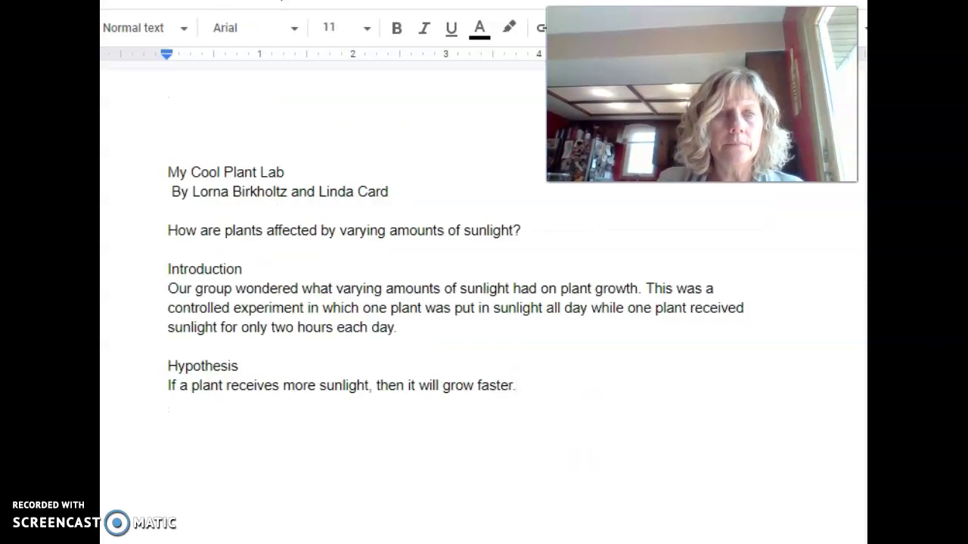
key(Return)
key(Return)
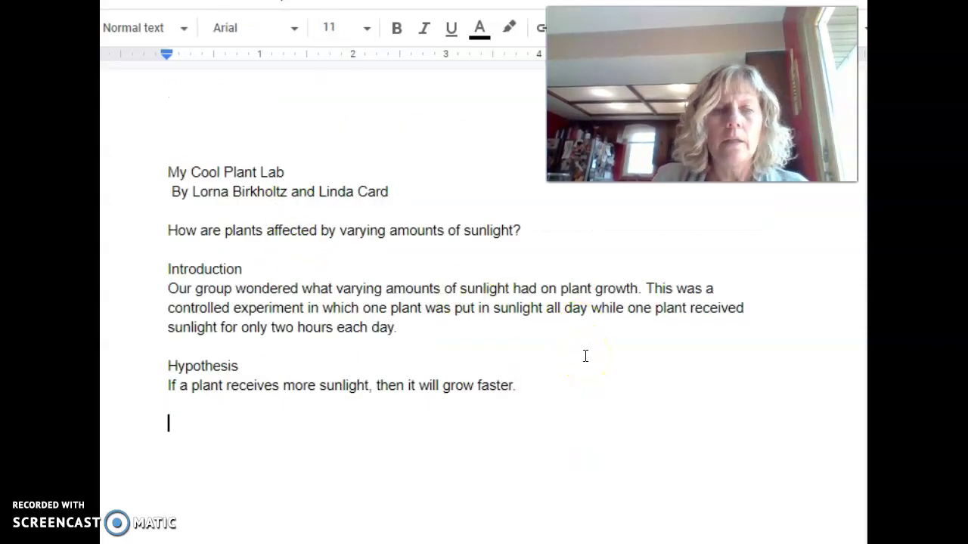
text(Materials)
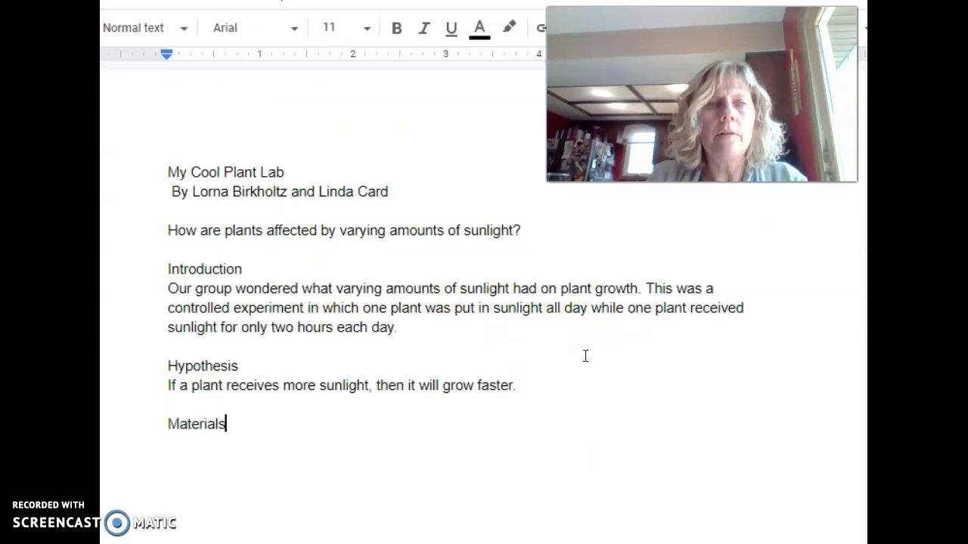
key(Return)
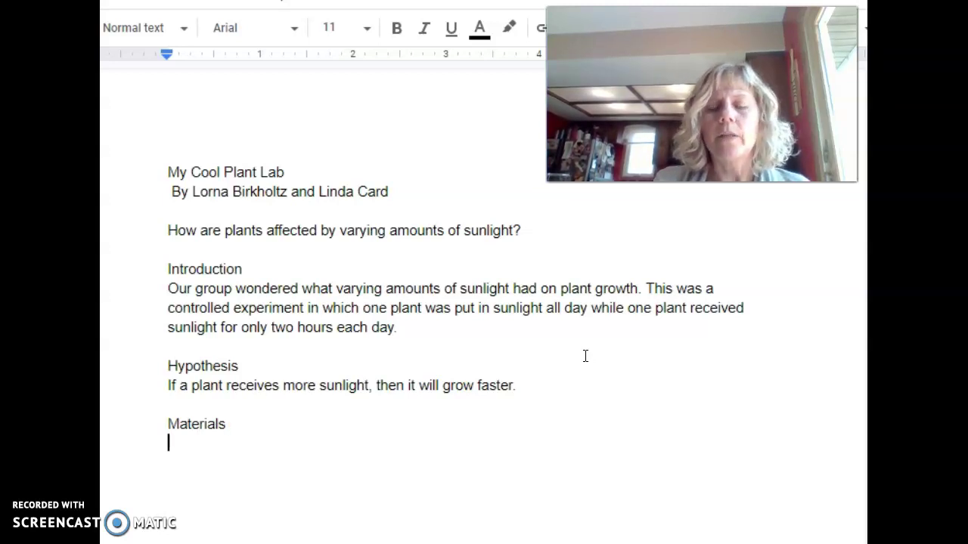
text(2 plants)
key(Return)
- Add 'Soil' and '2 cups' to the Materials list
text(soild)
key(Return)
key(ctrl+z)
key(BackSpace)
key(BackSpace)
key(Return)
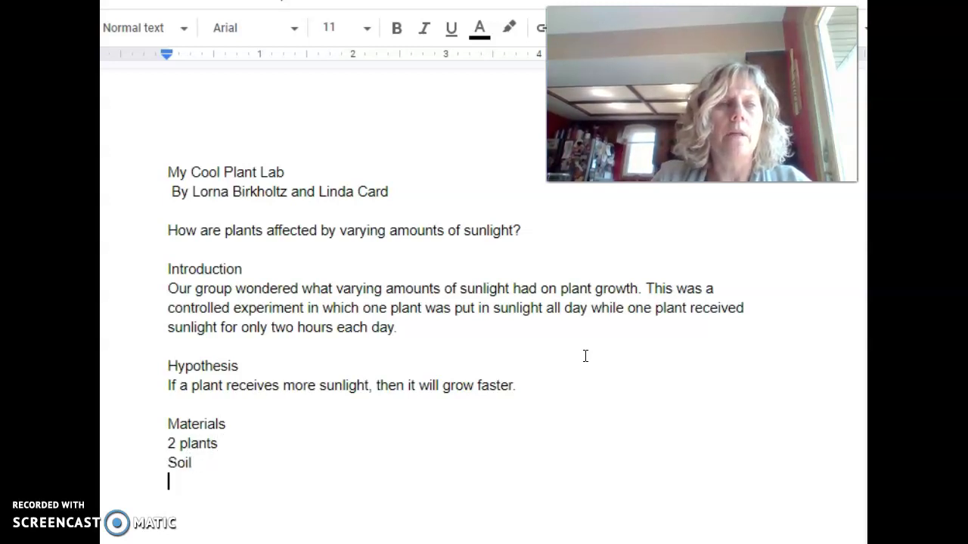
text(cup)
key(BackSpace)
key(BackSpace)
key(BackSpace)
text(2 cup)
key(BackSpace)
key(BackSpace)
key(BackSpace)
text(cups)
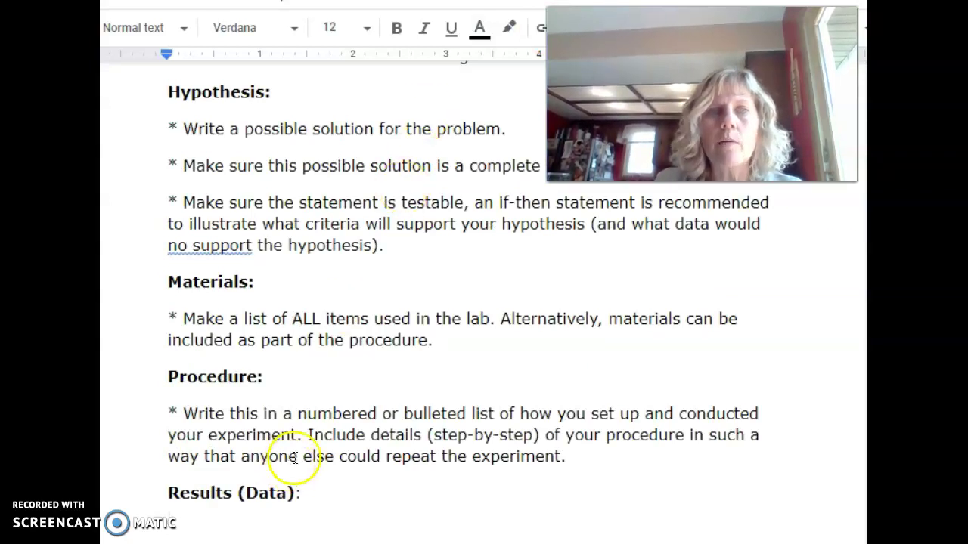
- Add a Procedure heading to the plant lab report
key(ctrl+Tab)
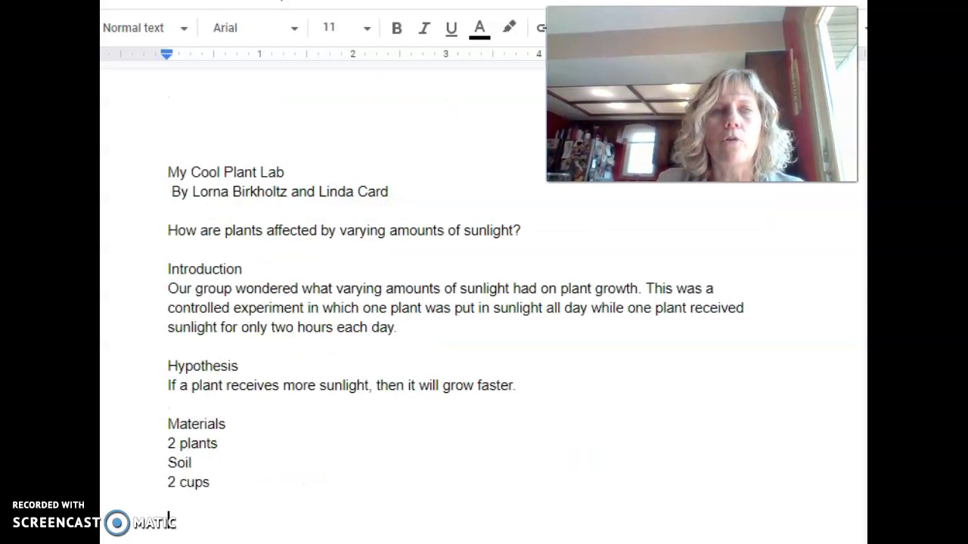
text(Procedure)
key(Return)
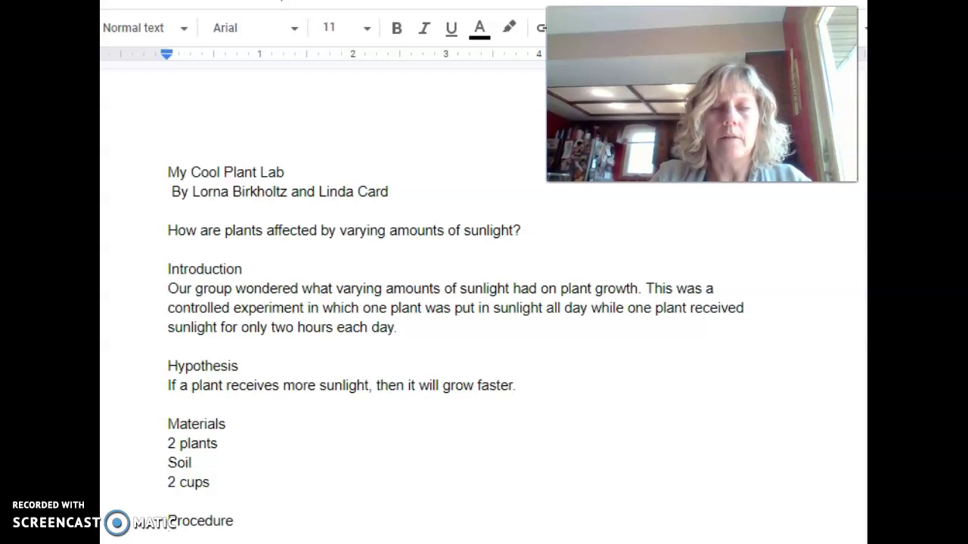
scroll(483, 302, down, 2)
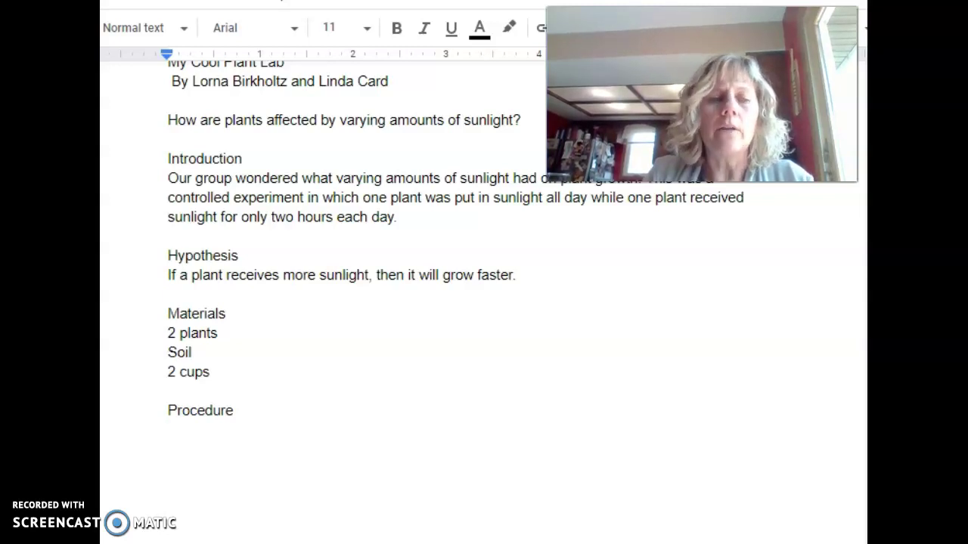
- Write procedure step 1: 'Plant two plants in styrofoam cups'
text(1. )
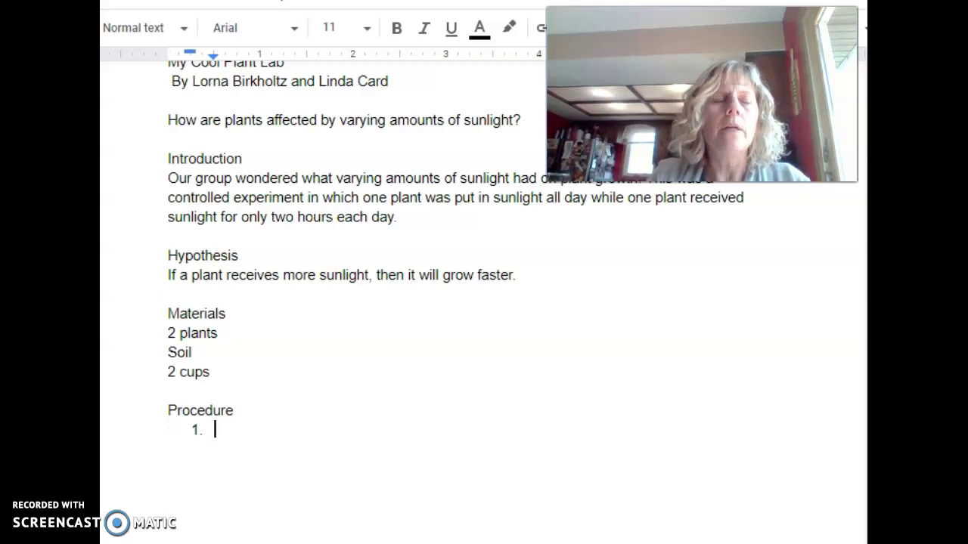
text(plat)
key(BackSpace)
text(nt two plant)
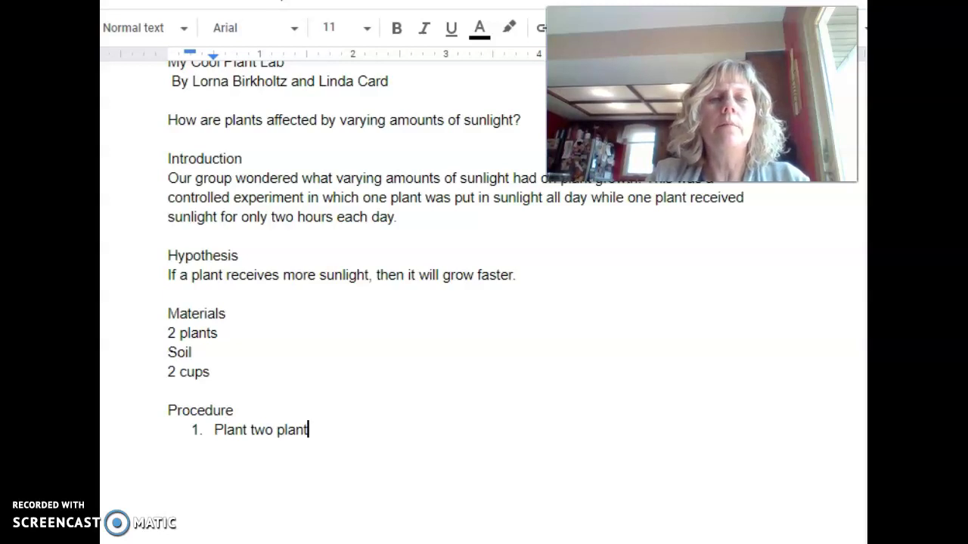
text(s o)
key(BackSpace)
text(in )
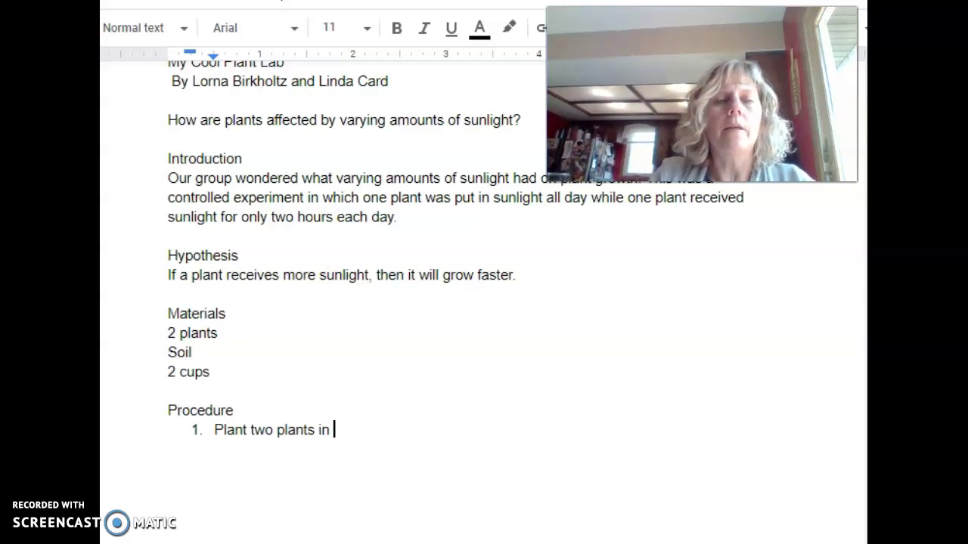
text(st)
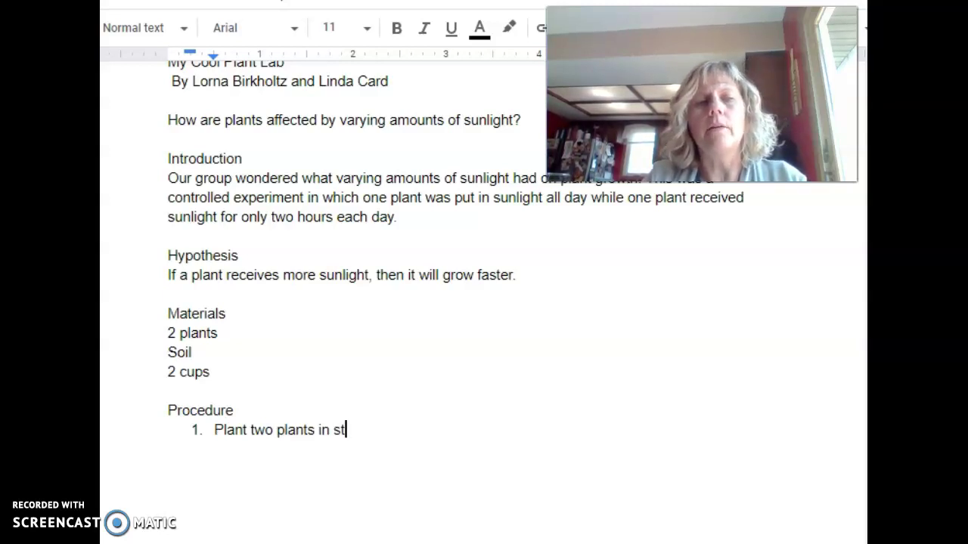
text(yrofoam cups)
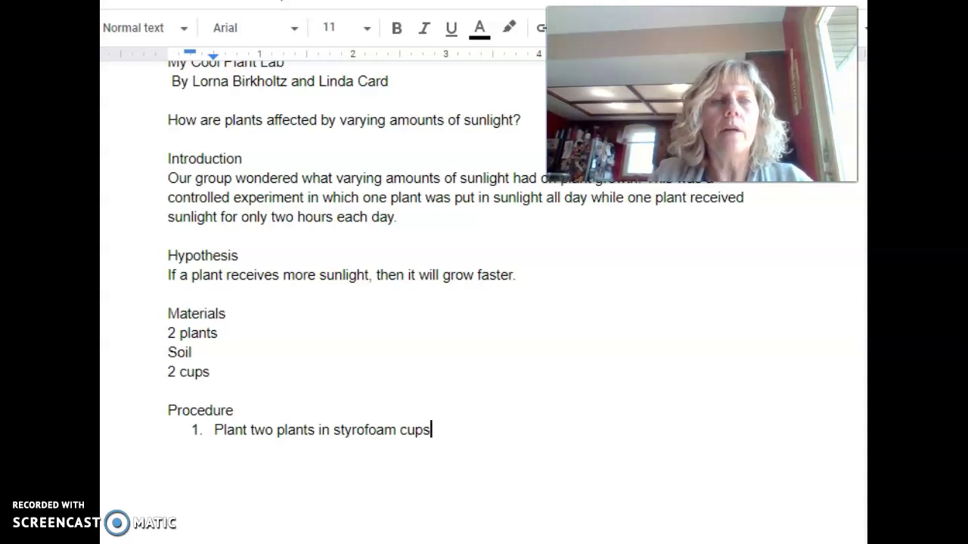
- Add step 2 'Water them thoroughly', correcting its spelling, leaving an empty step 3
key(Return)
text(pl)
key(BackSpace)
key(BackSpace)
text(wate)
text(r them thoroo)
key(BackSpace)
key(BackSpace)
text(oghly)
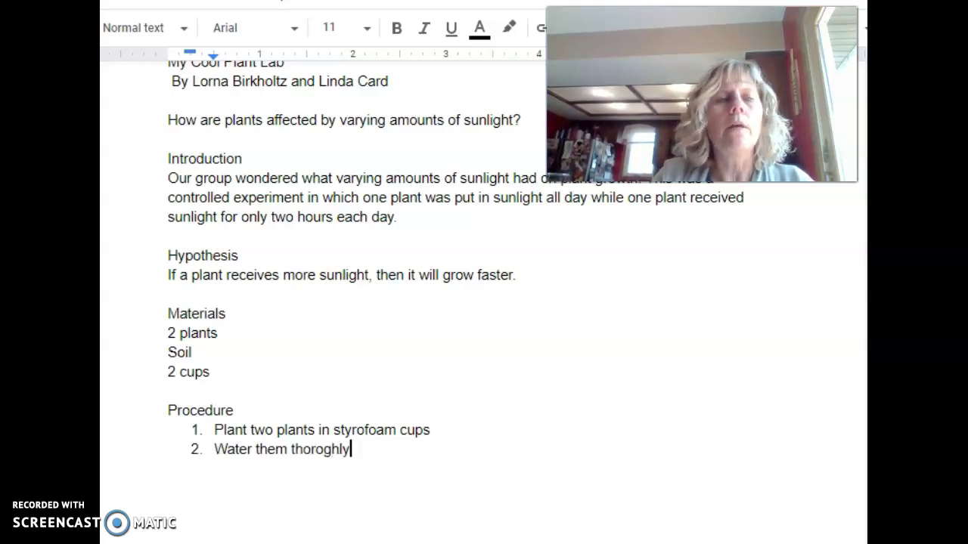
key(Return)
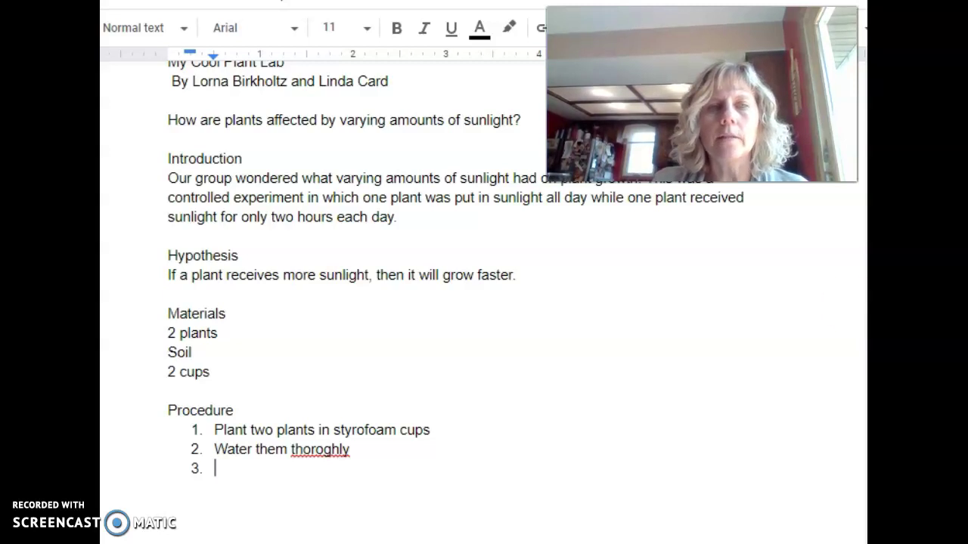
click(341, 449)
key(Delete)
key(Delete)
key(BackSpace)
key(BackSpace)
text(ughly)
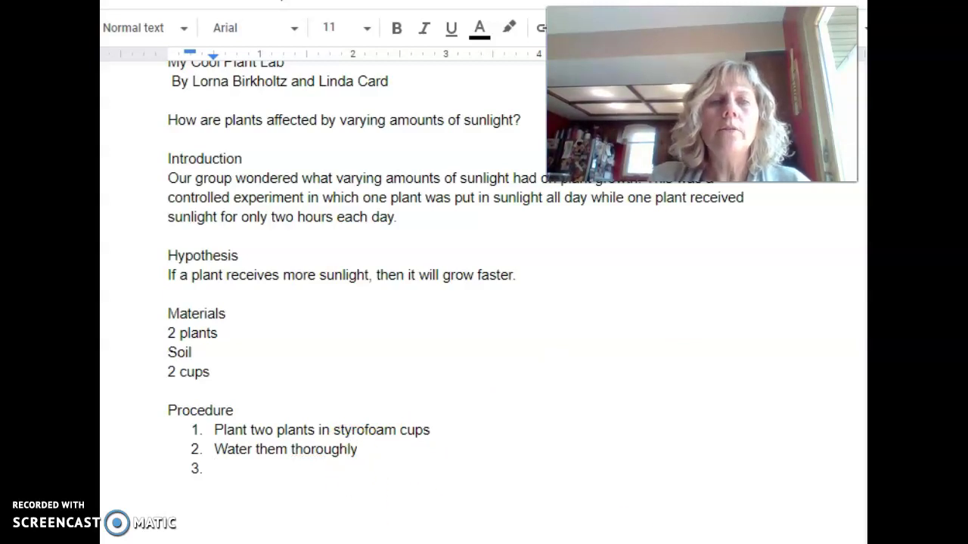
click(456, 473)
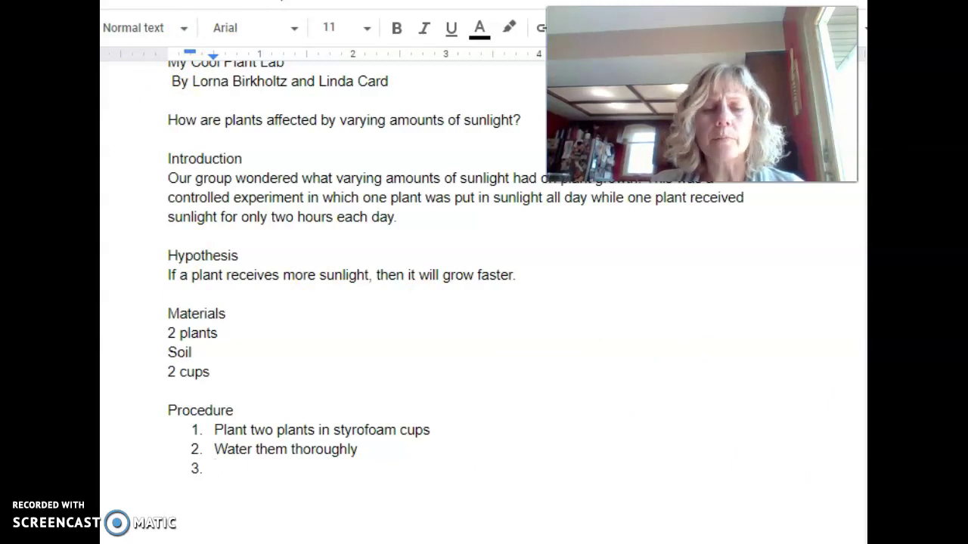
- End the numbered procedure list and read the template's Results guidance
key(Return)
key(Return)
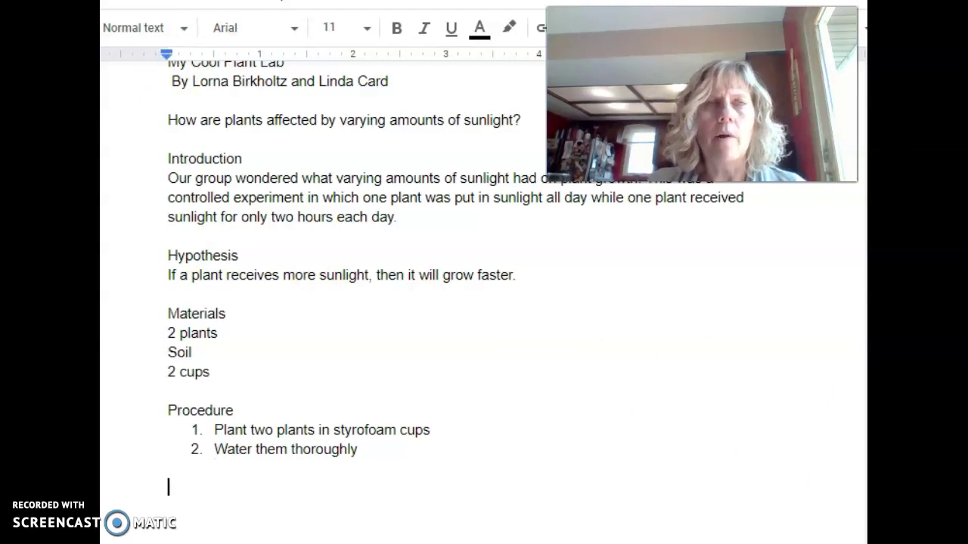
key(ctrl+Tab)
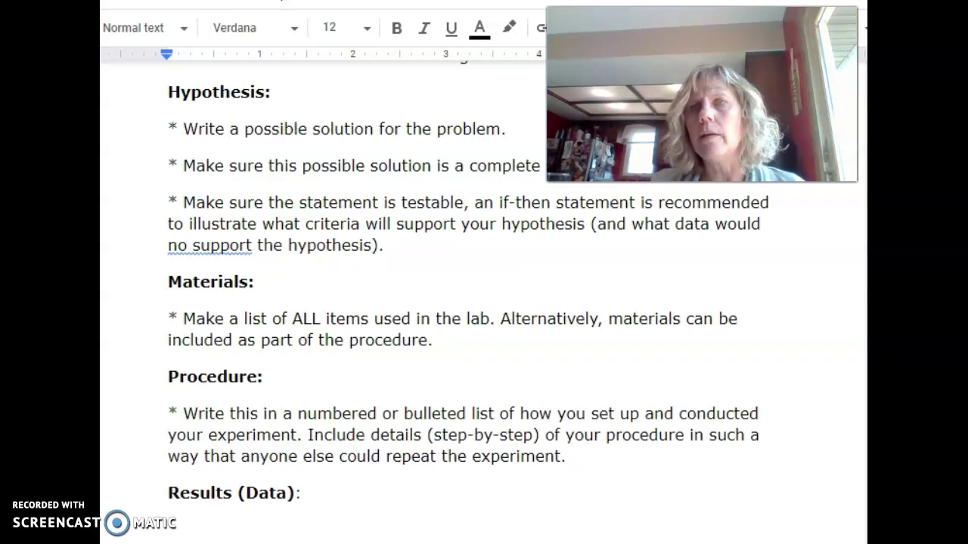
scroll(482, 302, down, 5)
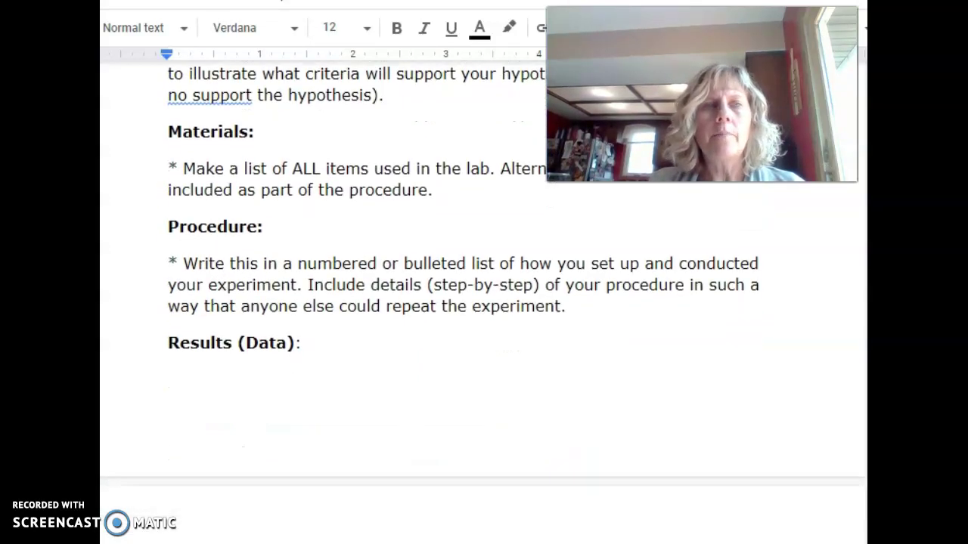
scroll(482, 303, down, 2)
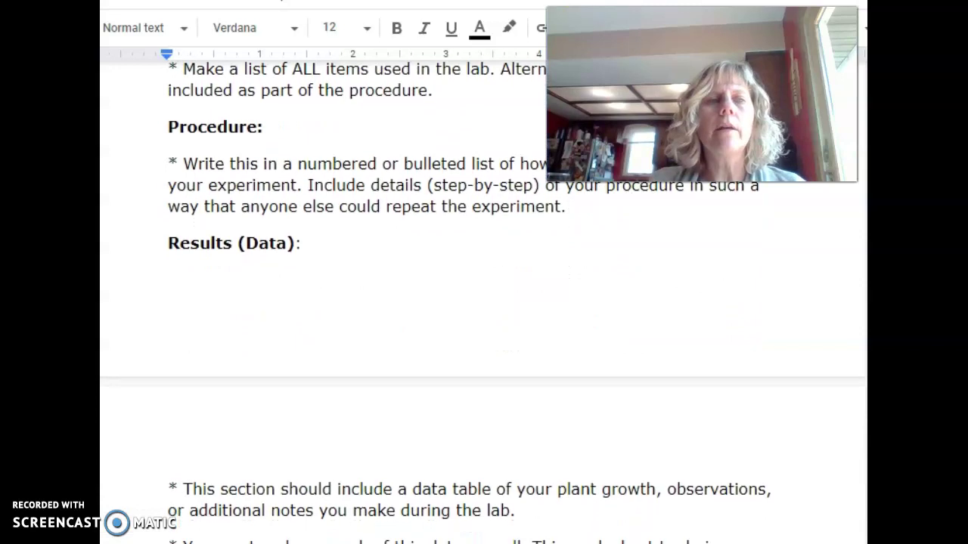
scroll(482, 302, down, 2)
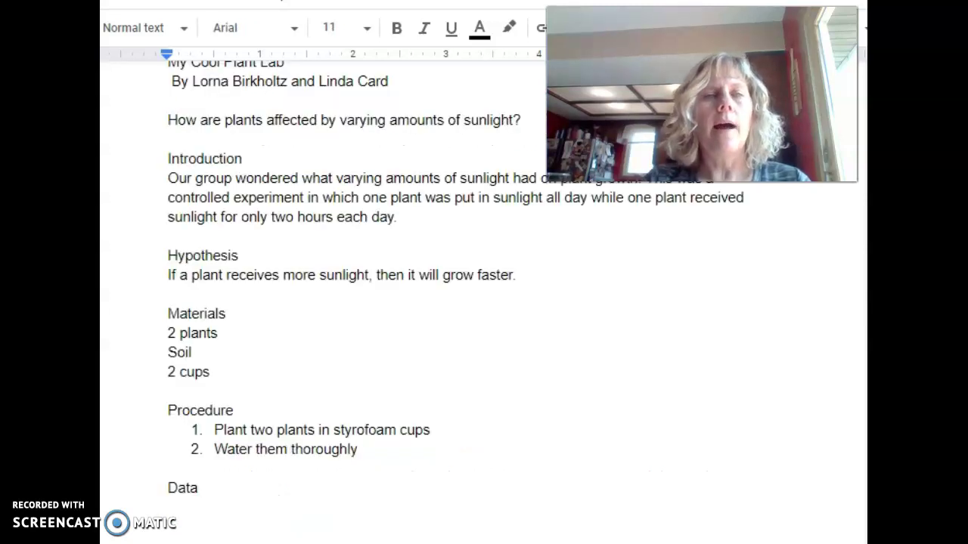
- Create a blank Google Sheets spreadsheet from Drive's New menu
click(290, 158)
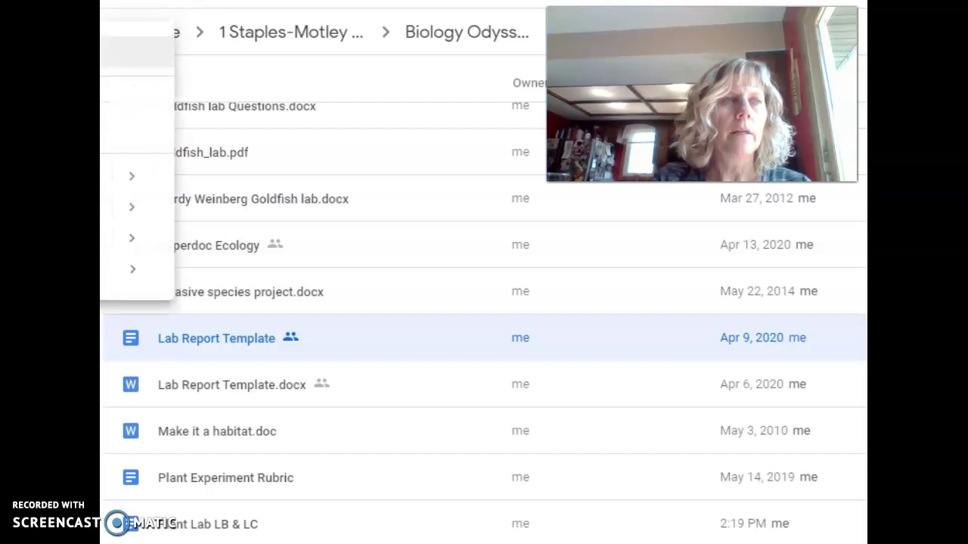
mouse_move(130, 208)
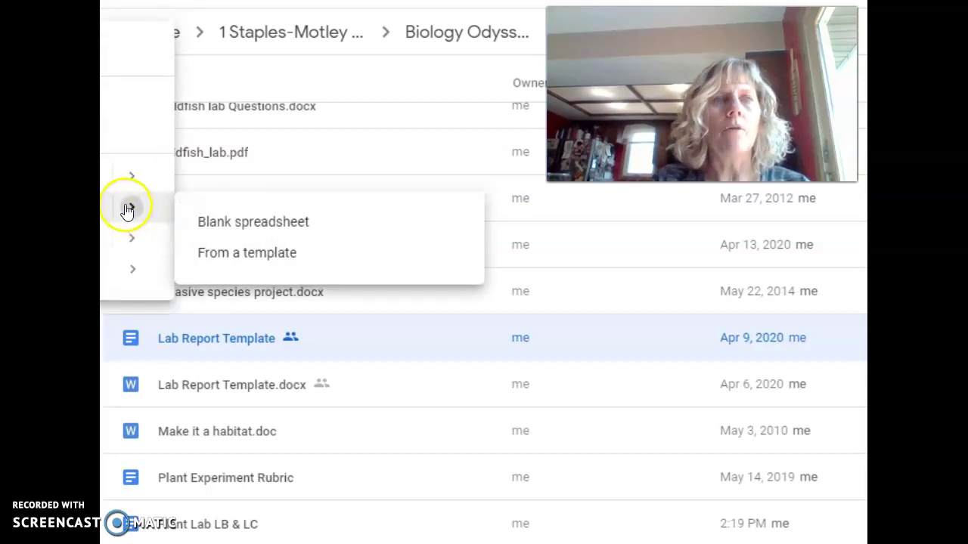
click(229, 230)
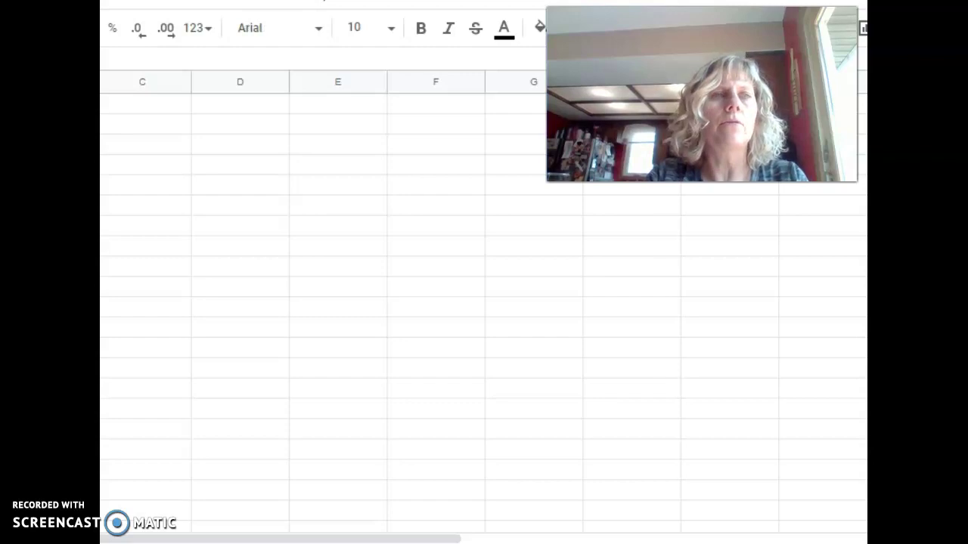
- Enter the C3 header 'Growth exp cm.'
click(145, 144)
text(Gr)
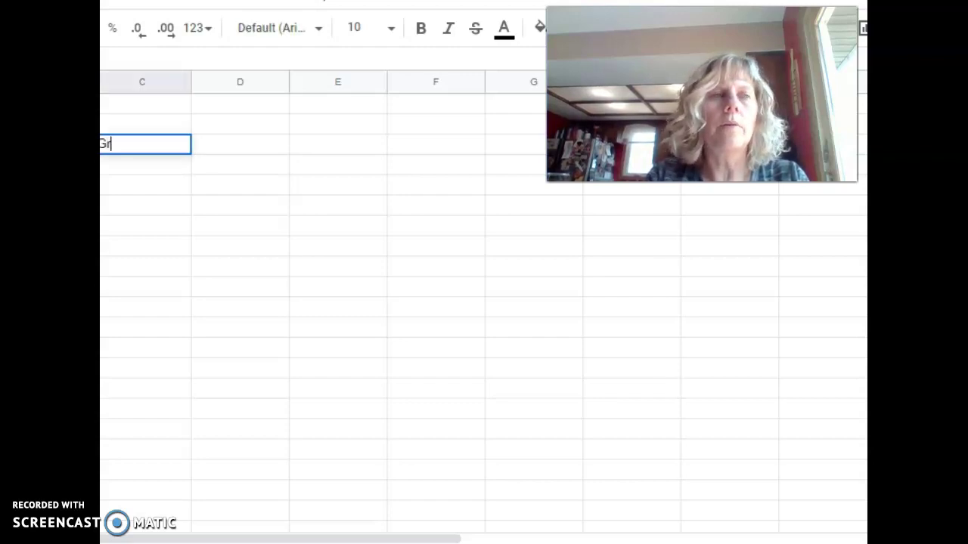
text(woth)
key(BackSpace)
key(BackSpace)
key(BackSpace)
key(BackSpace)
key(BackSpace)
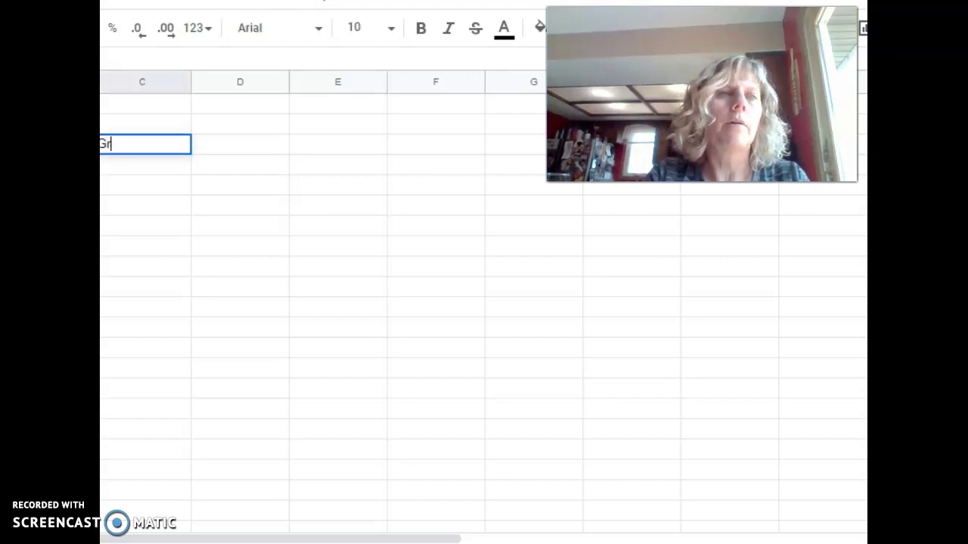
text(rowth)
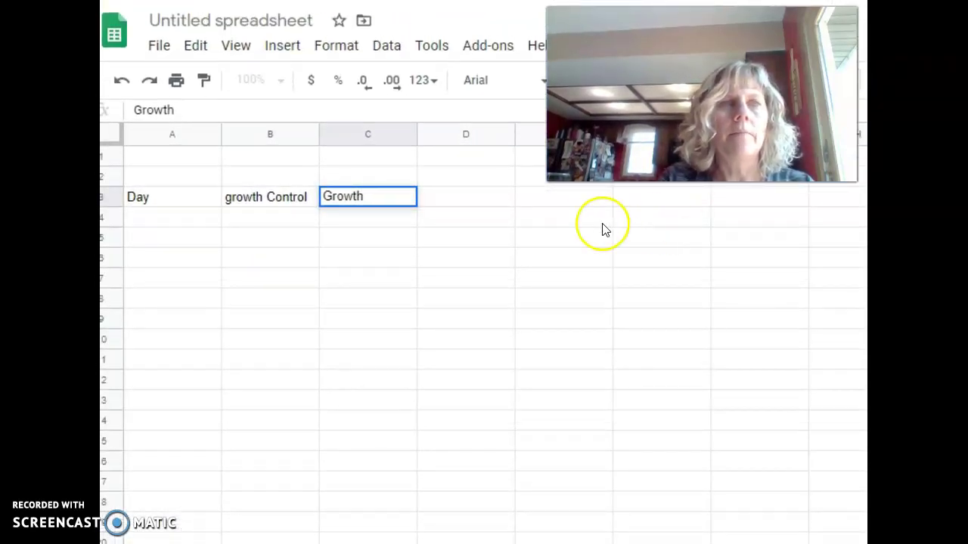
click(383, 199)
text(experi)
key(BackSpace)
key(BackSpace)
key(BackSpace)
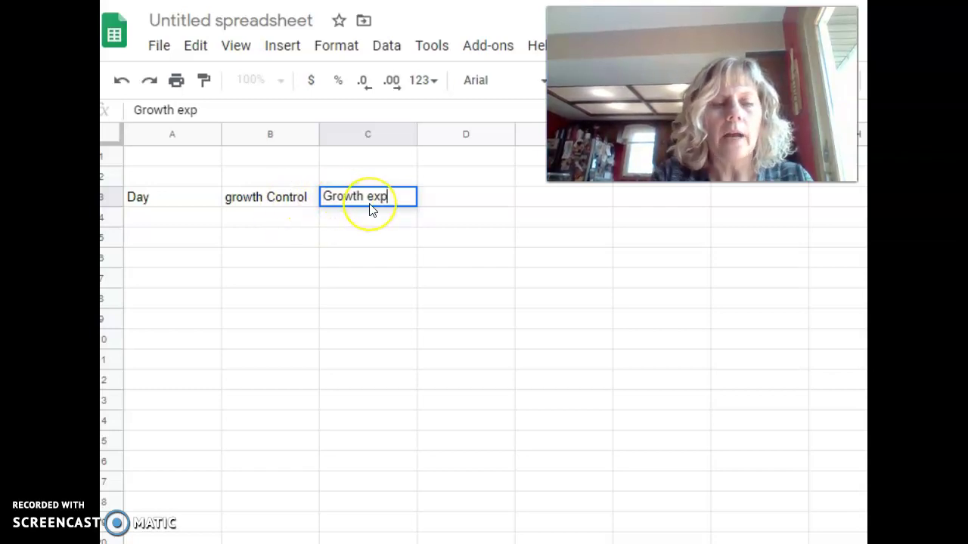
text(cm)
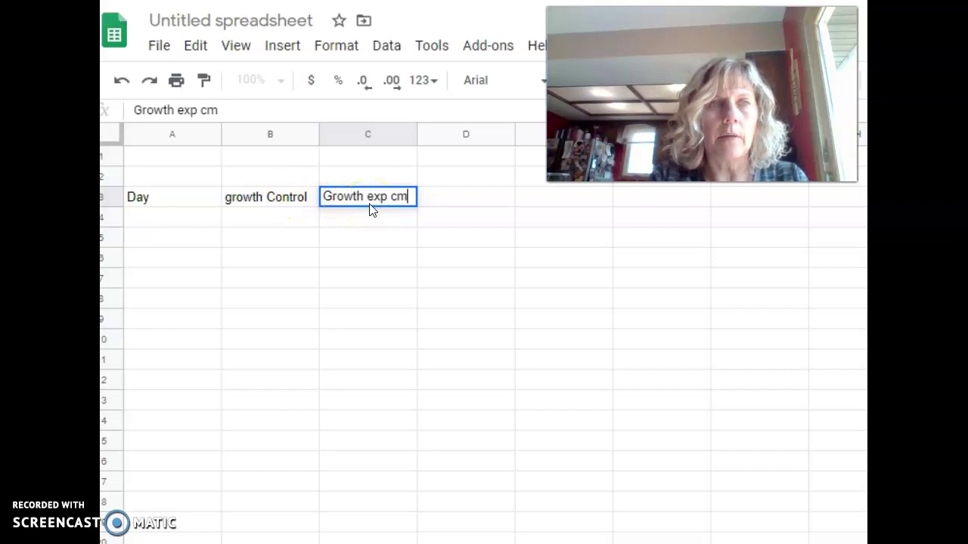
text(.)
- Change B3 to 'growth Control cm' and widen column B to fit it
click(272, 196)
double_click(272, 196)
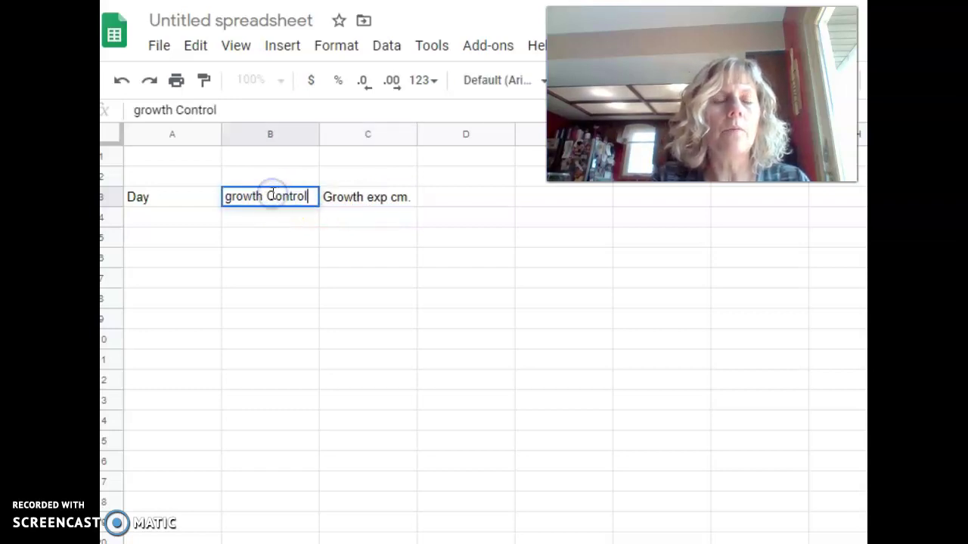
text(cm)
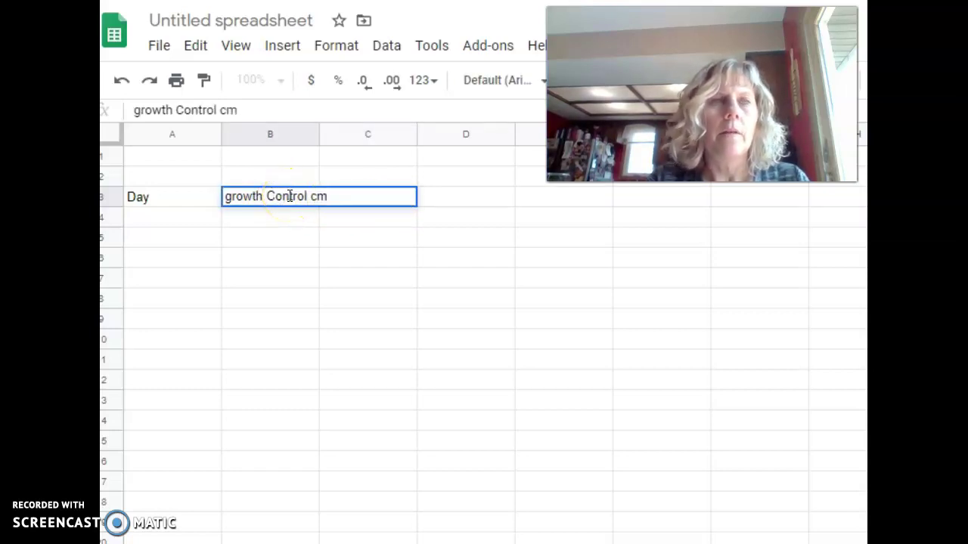
click(300, 221)
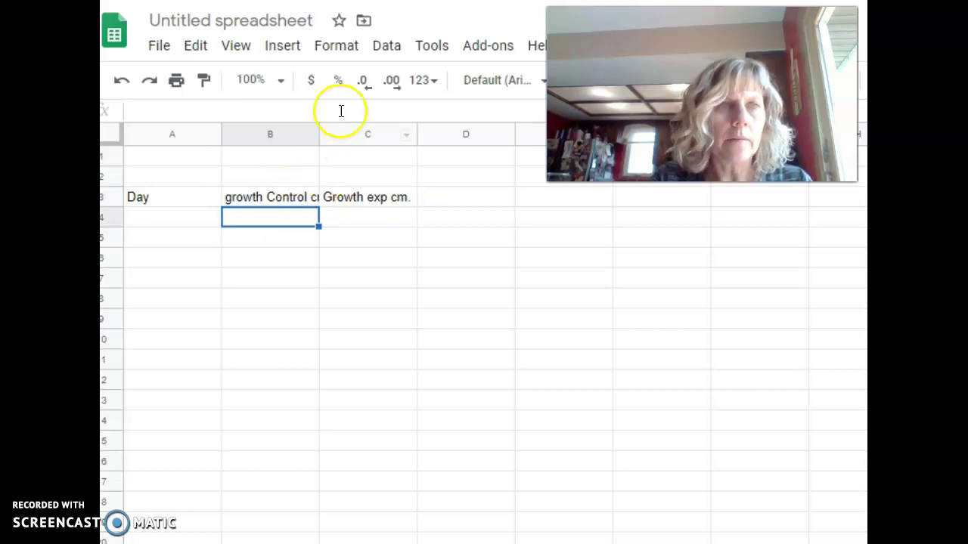
drag(319, 134, 346, 134)
- Enter the days 1, 2, 3, 4 in A4:A7
click(159, 218)
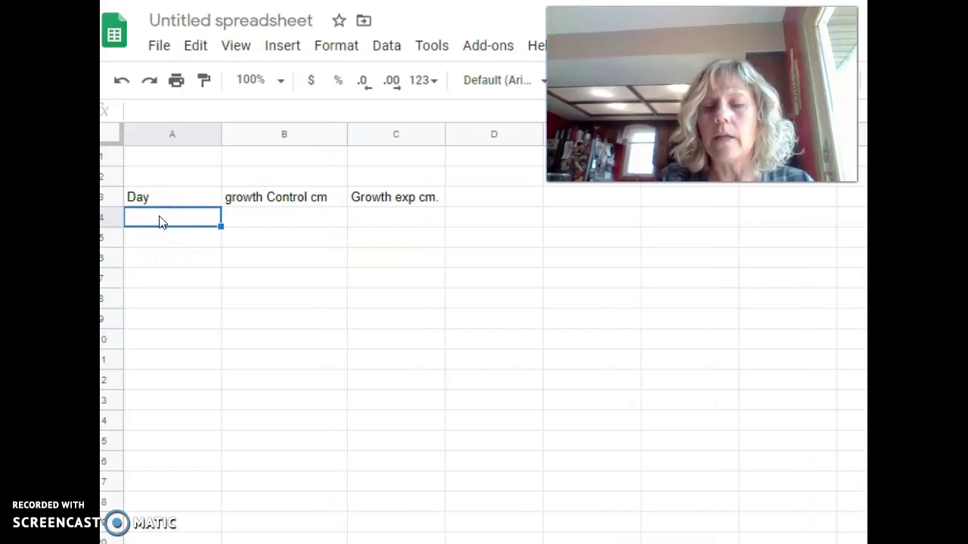
text(1)
key(Return)
text(2)
key(Return)
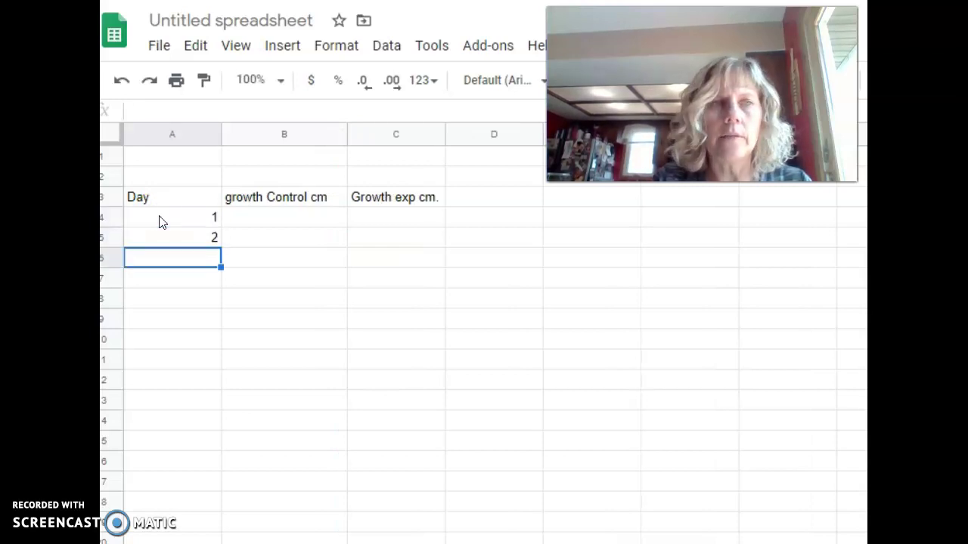
text(3)
key(Return)
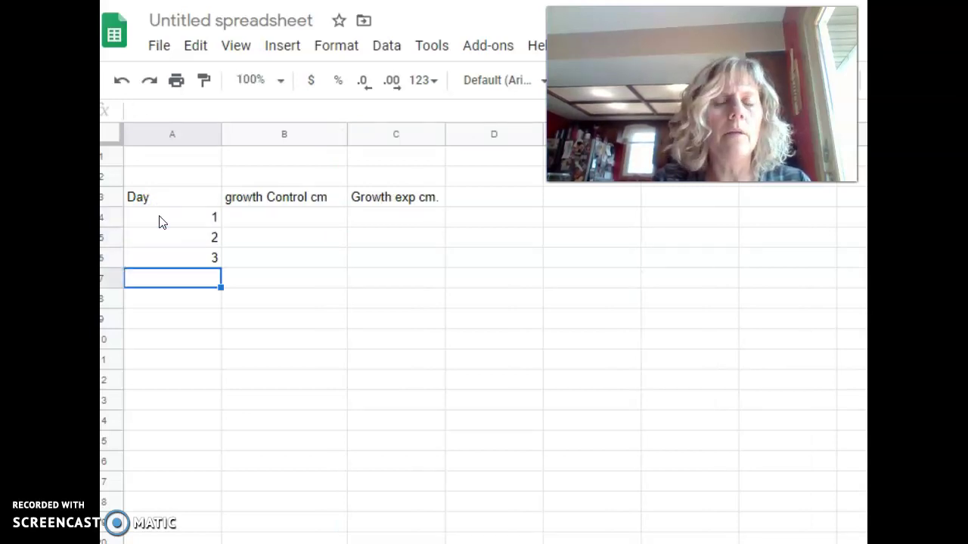
text(4)
key(Return)
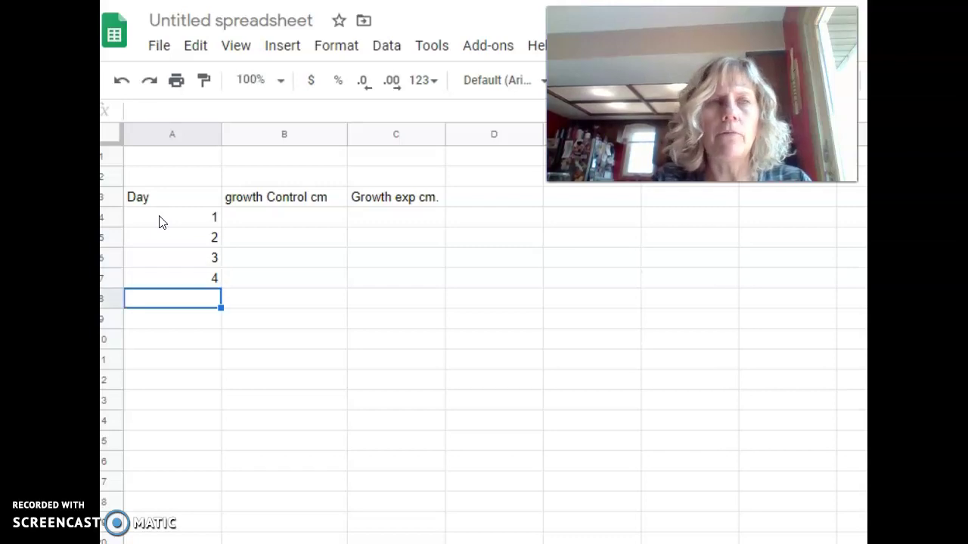
- Enter 0 for day 1 control growth in B4 and experimental growth in C4
click(248, 219)
text(0)
key(Tab)
text(0)
key(Return)
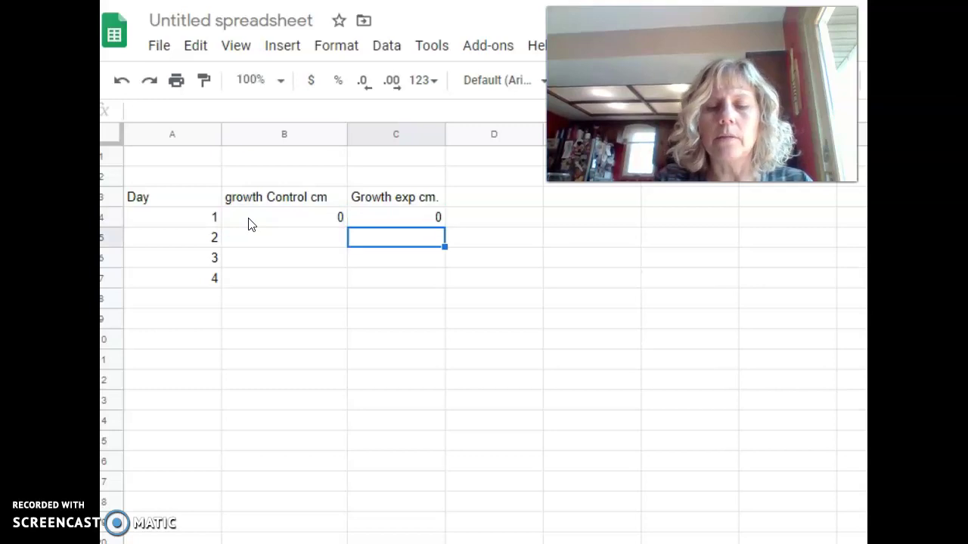
- Enter control growth values 1, 1, 3 in B5:B7
key(Return)
key(Up)
key(Down)
key(Down)
key(Left)
key(Up)
key(Up)
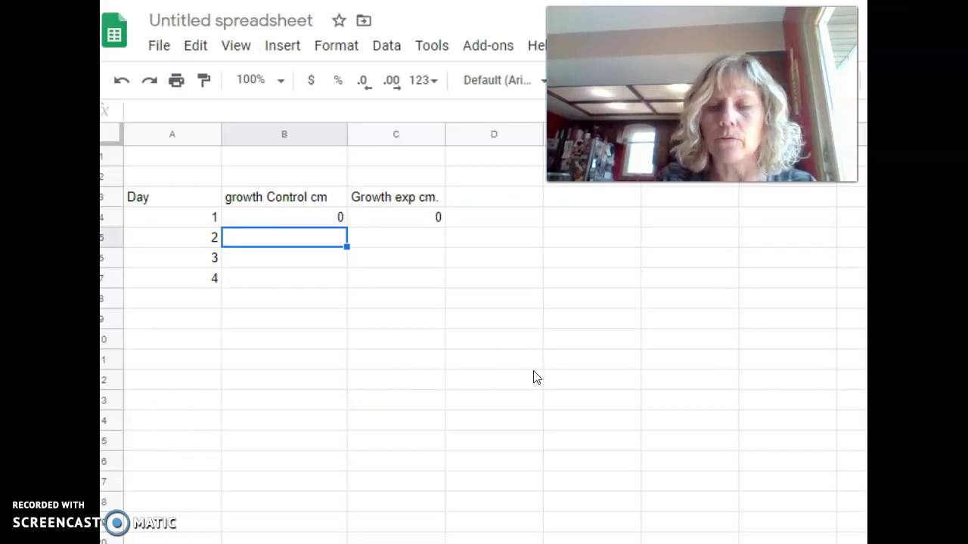
text(1)
key(Return)
text(1)
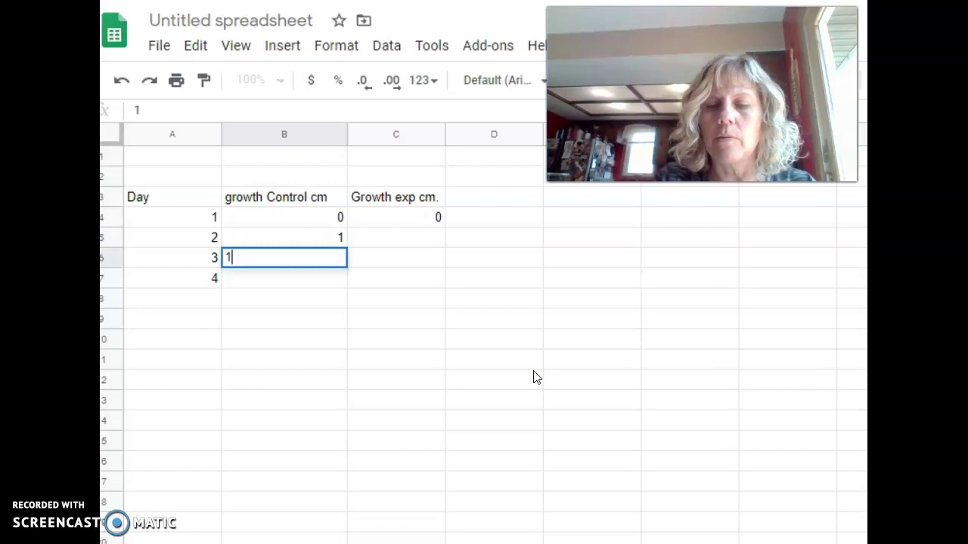
key(Return)
text(3)
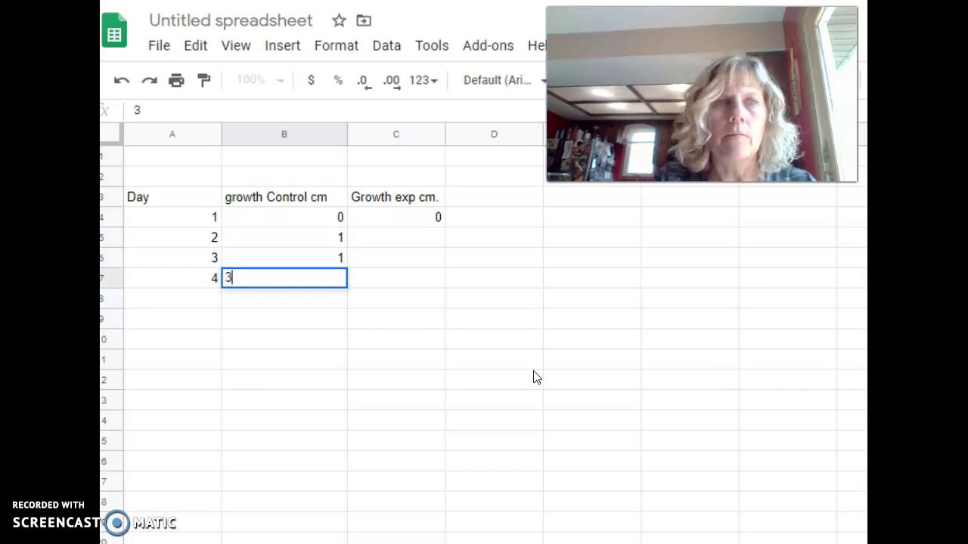
key(Return)
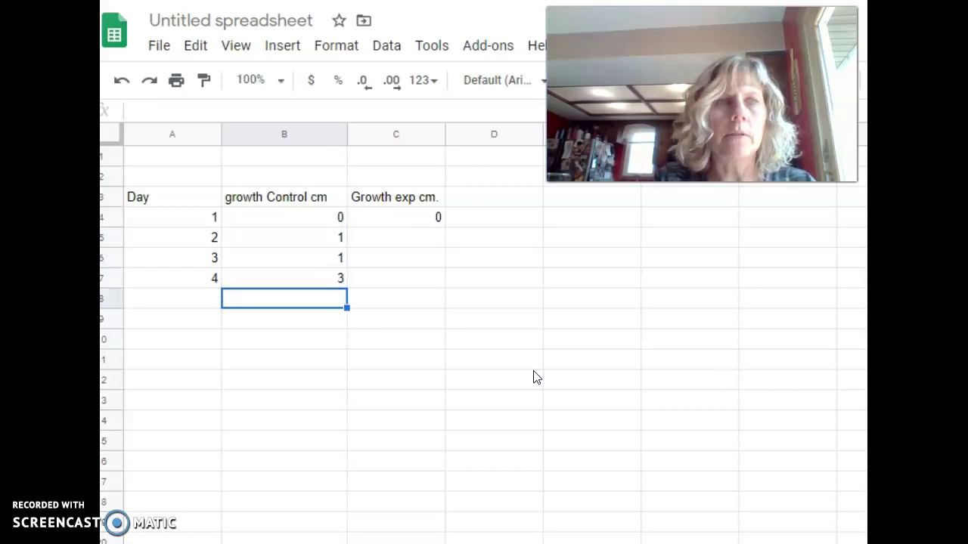
- Enter experimental growth values 1, 1, 1.5 in C5:C7
click(405, 236)
text(1)
key(Return)
text(1)
key(Return)
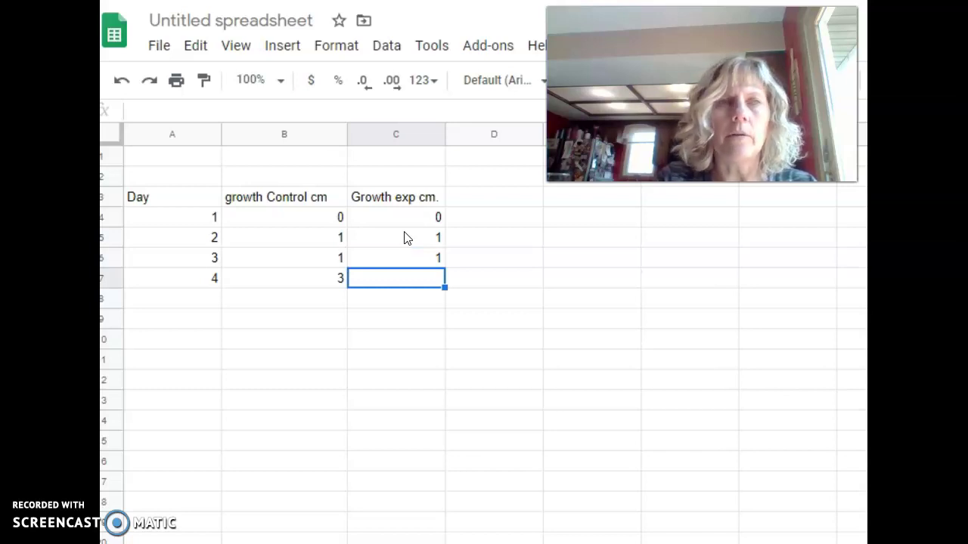
text(1.5)
key(Return)
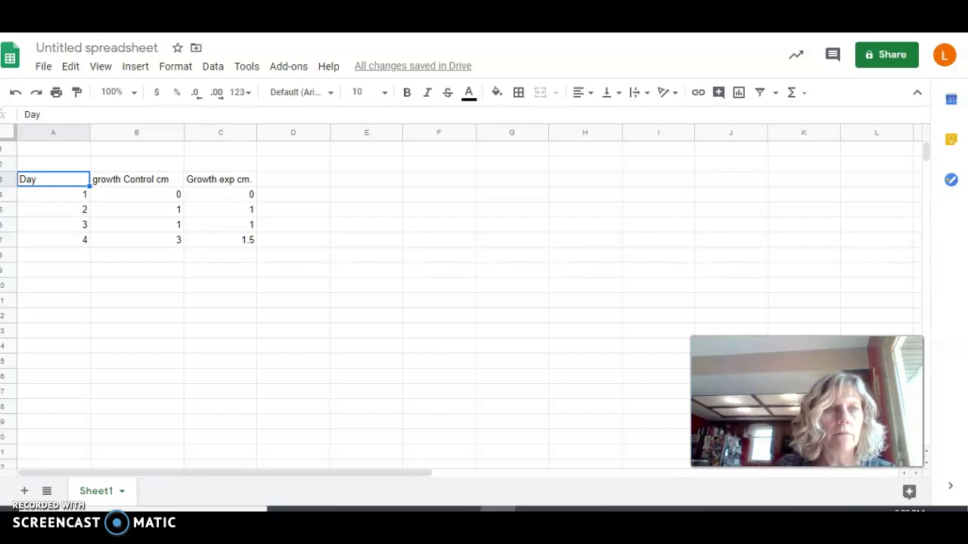
- Select A3:C7 and insert a chart plotting control and experimental growth against Day
click(56, 185)
key(shift+Right)
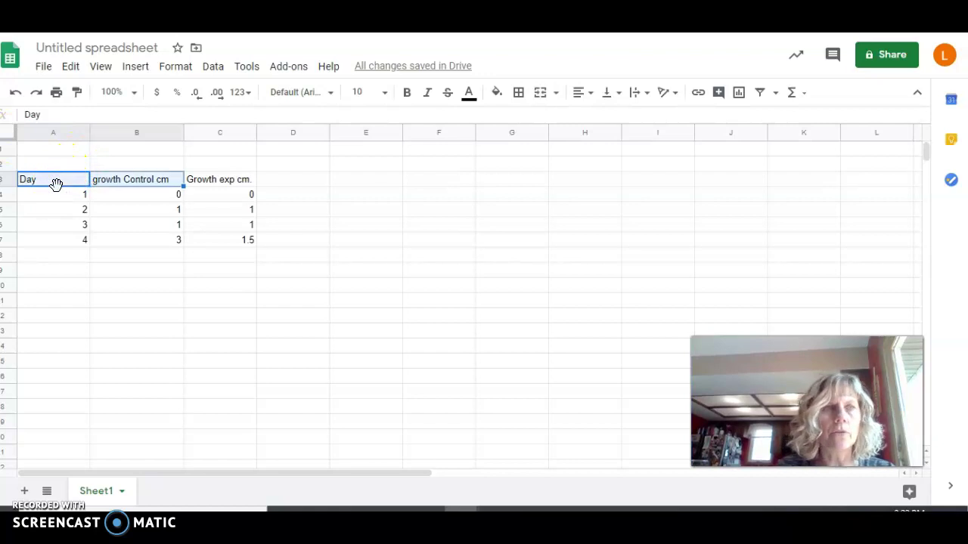
key(shift+Right)
key(shift+Down)
key(shift+Down)
key(shift+Down)
key(shift+Down)
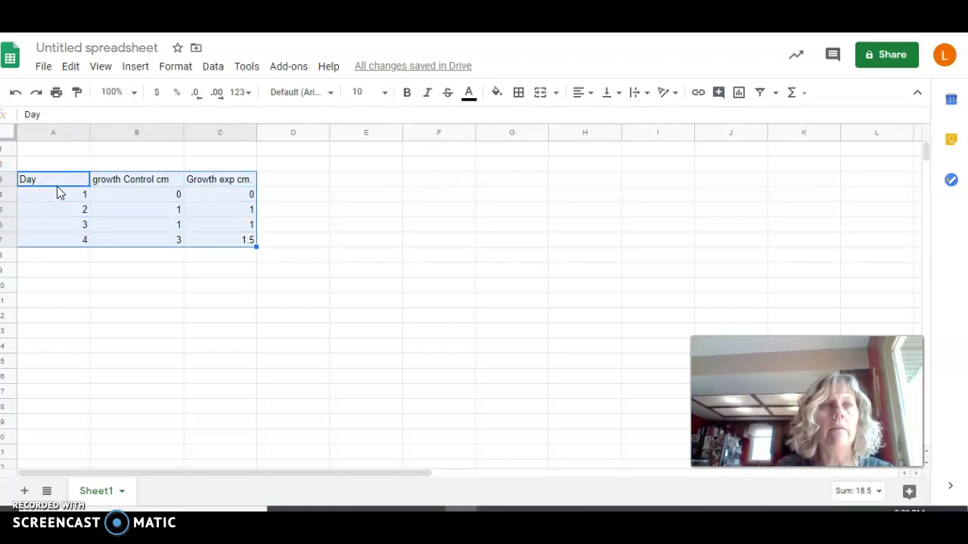
click(137, 70)
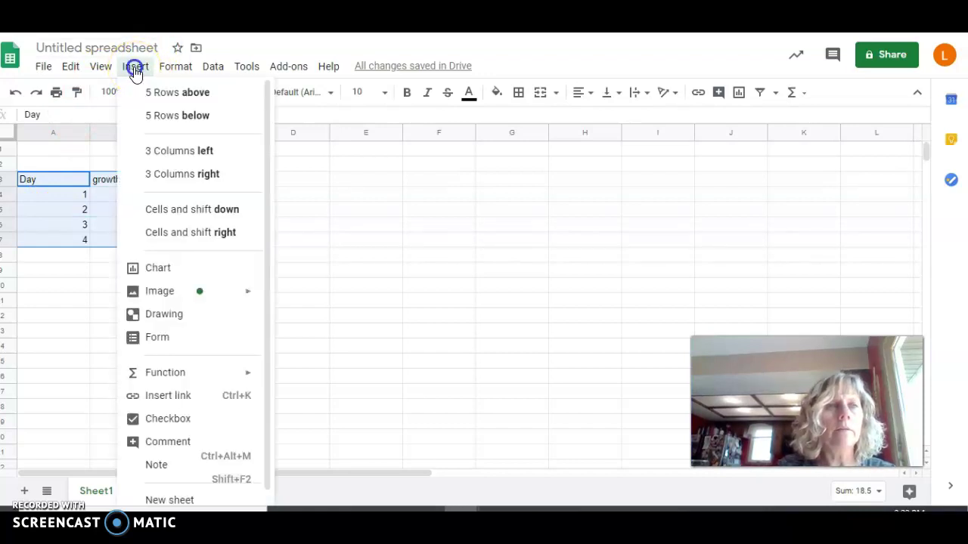
click(158, 270)
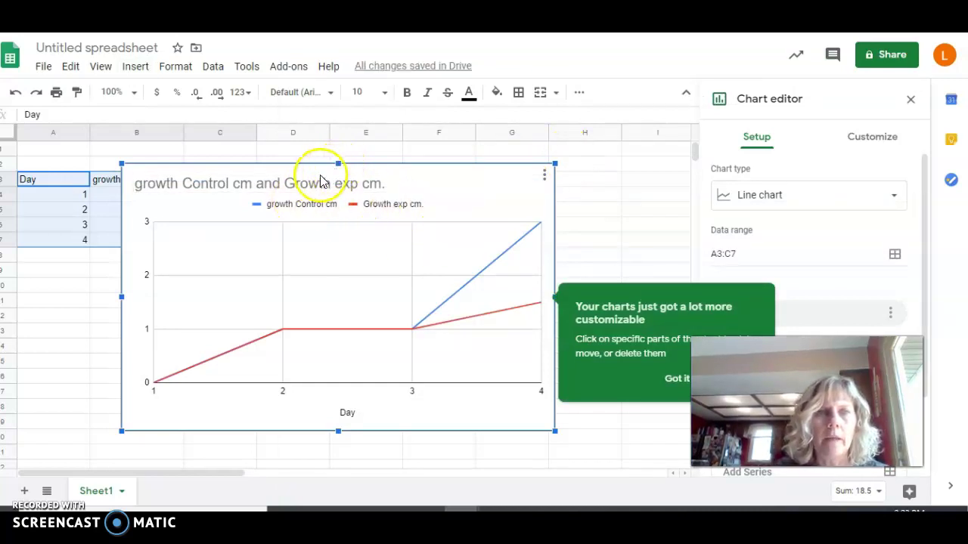
- Drag the growth chart beside the data table and show the chart type options
drag(213, 244, 337, 282)
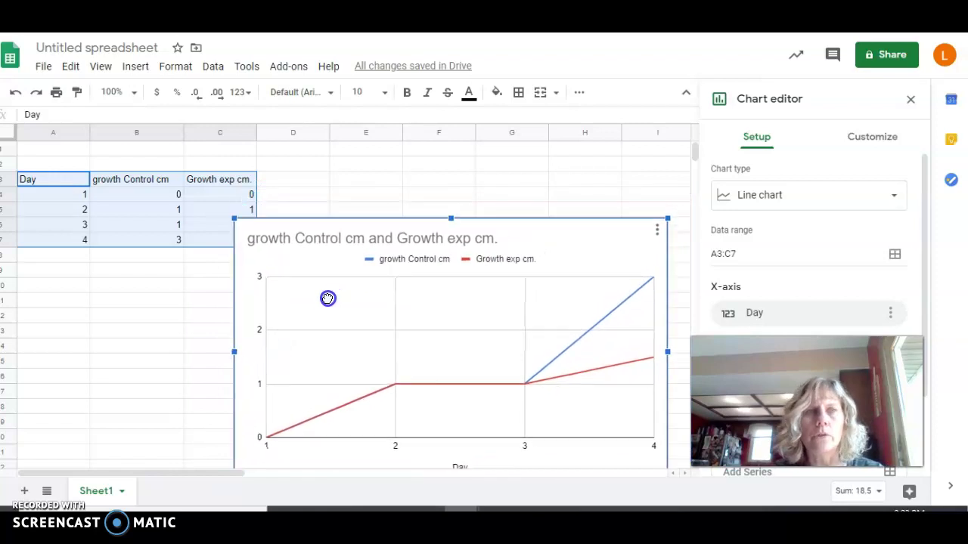
drag(327, 298, 353, 243)
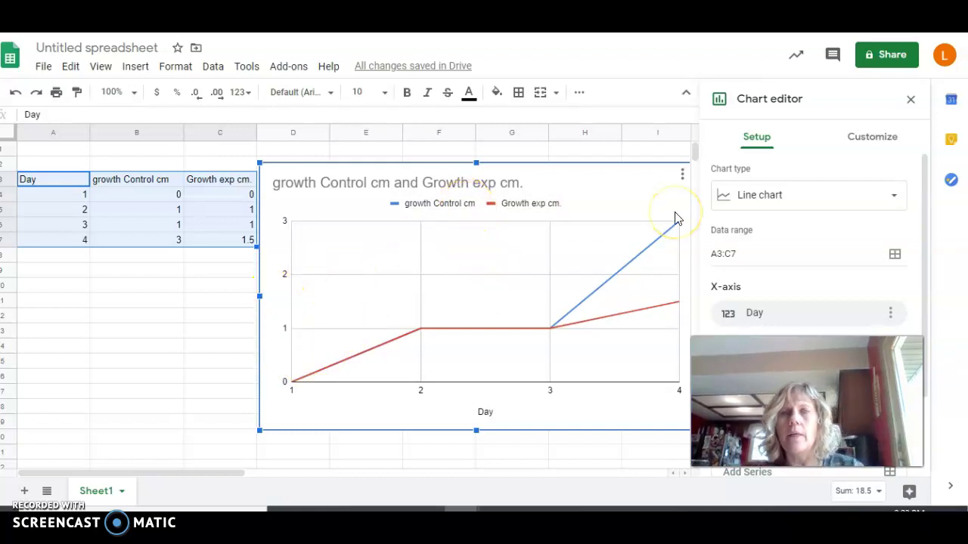
click(894, 196)
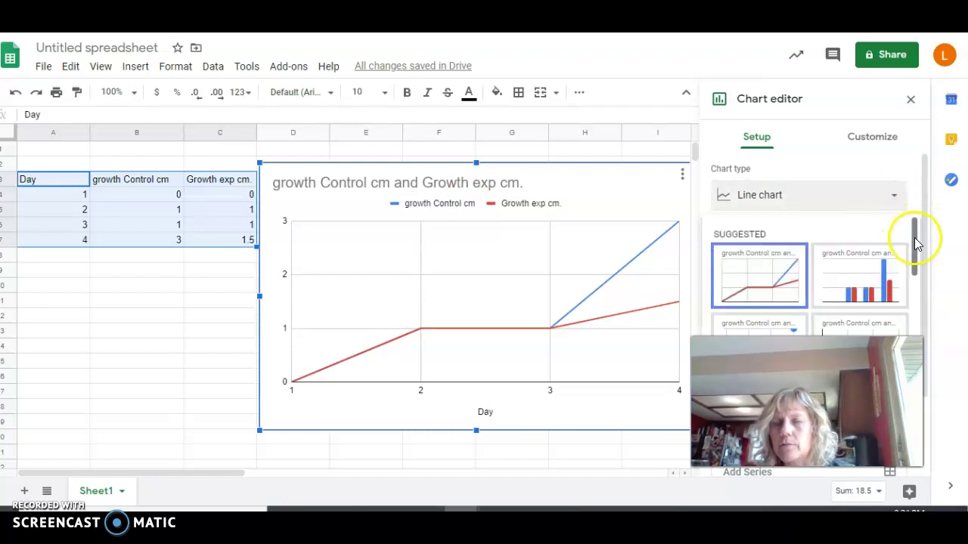
drag(914, 237, 903, 144)
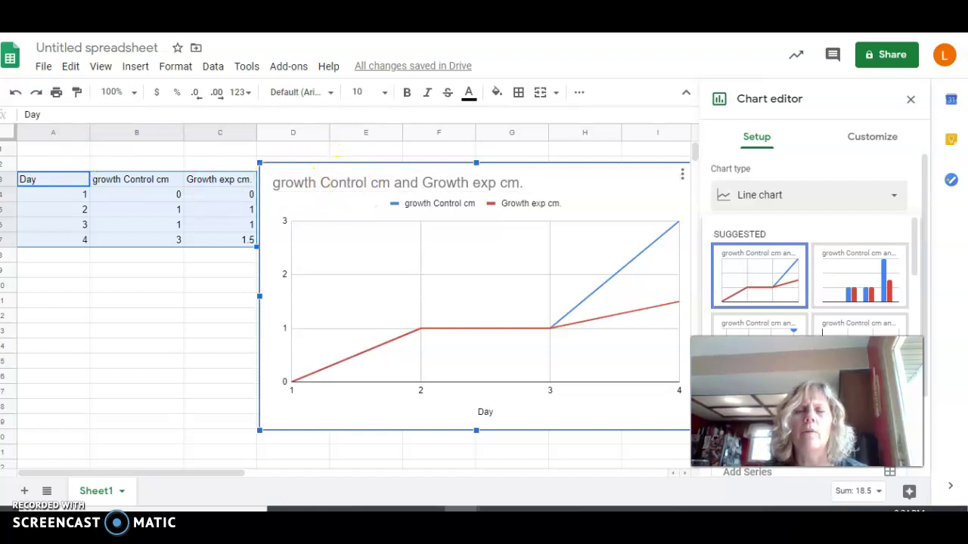
key(Escape)
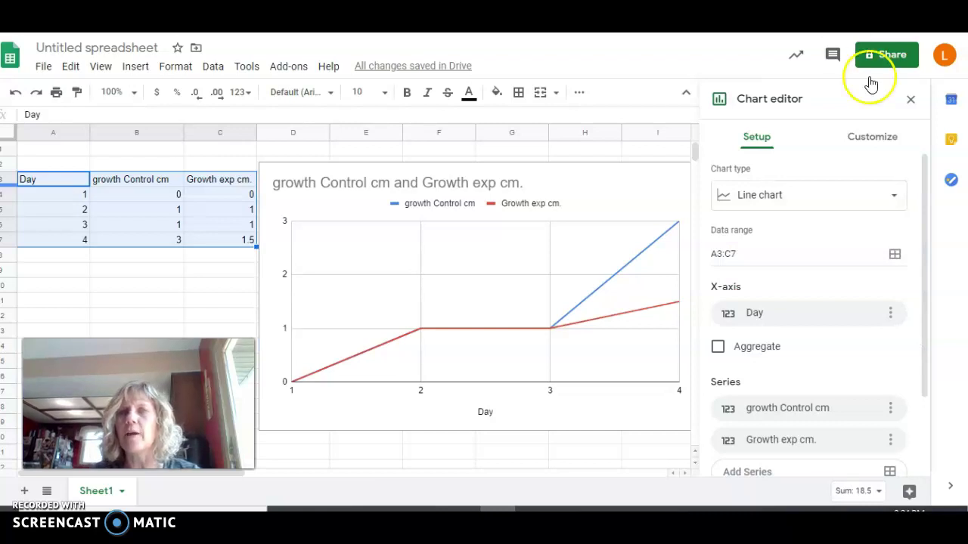
- Replace the chart title with 'The Affects of Amount of Sunlight on Plant Growth'
click(875, 143)
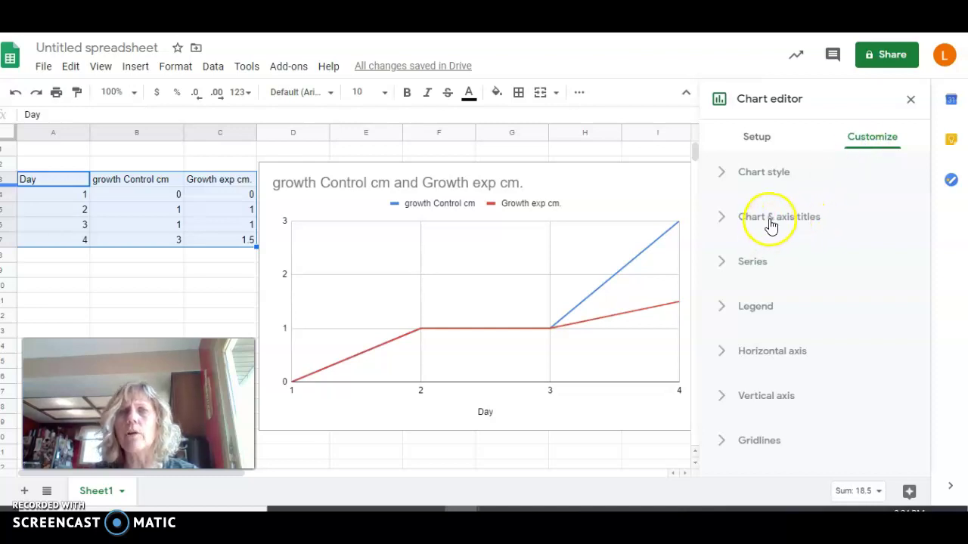
click(722, 219)
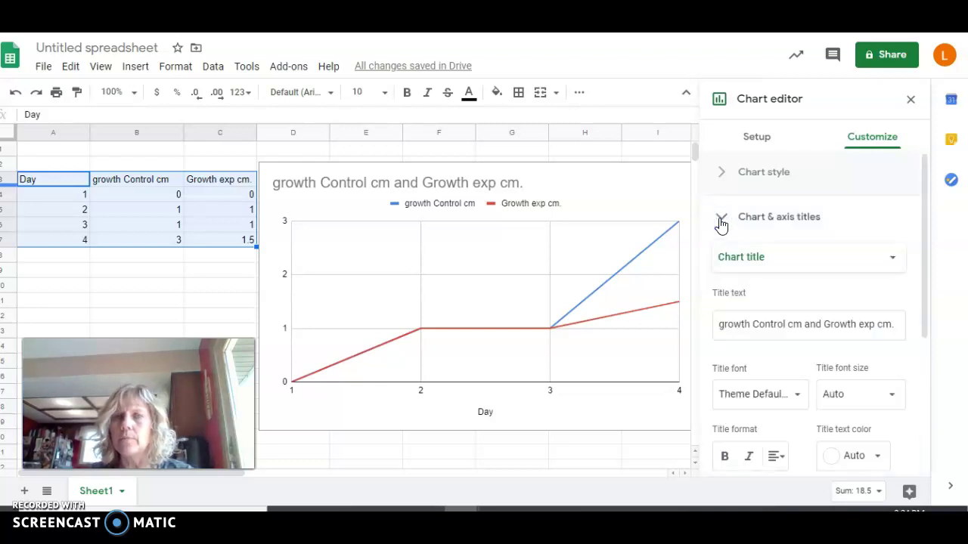
click(795, 260)
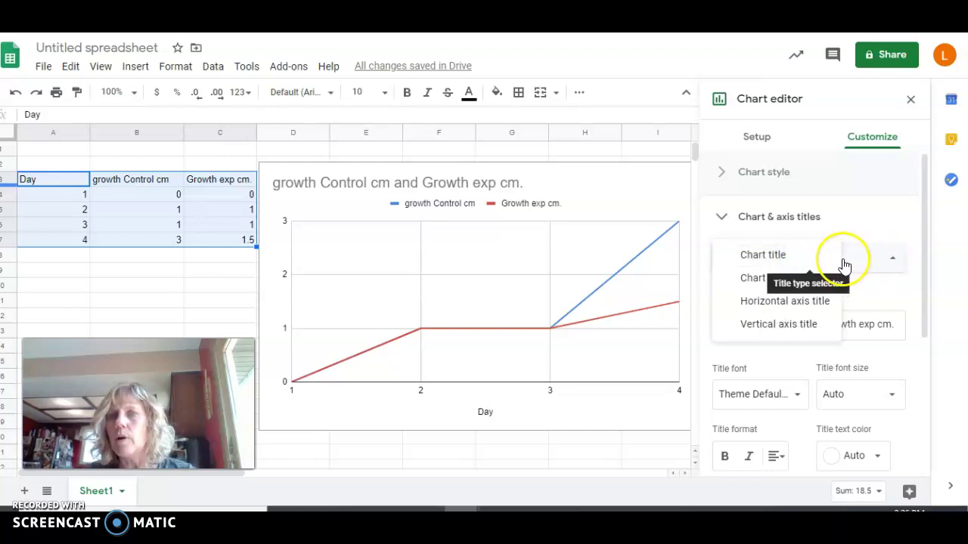
click(779, 257)
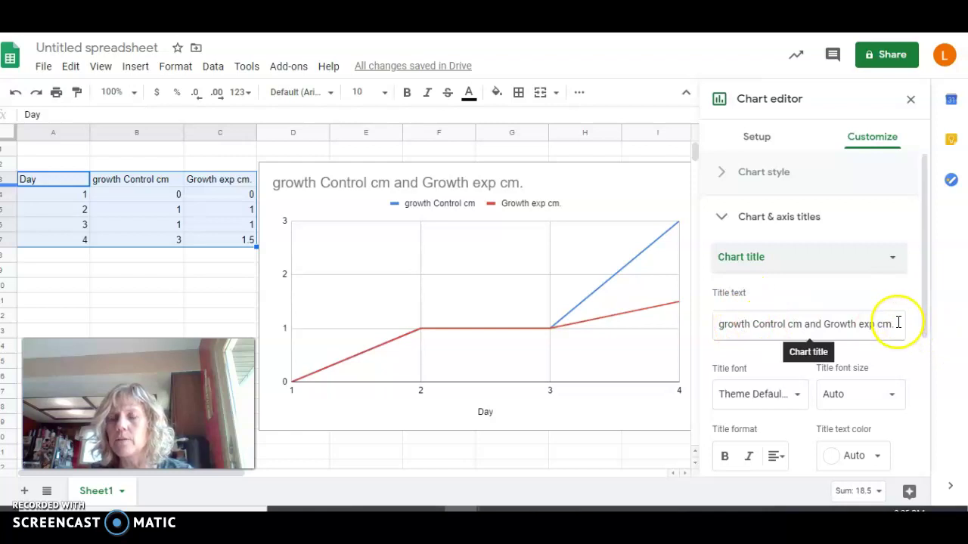
drag(898, 323, 707, 348)
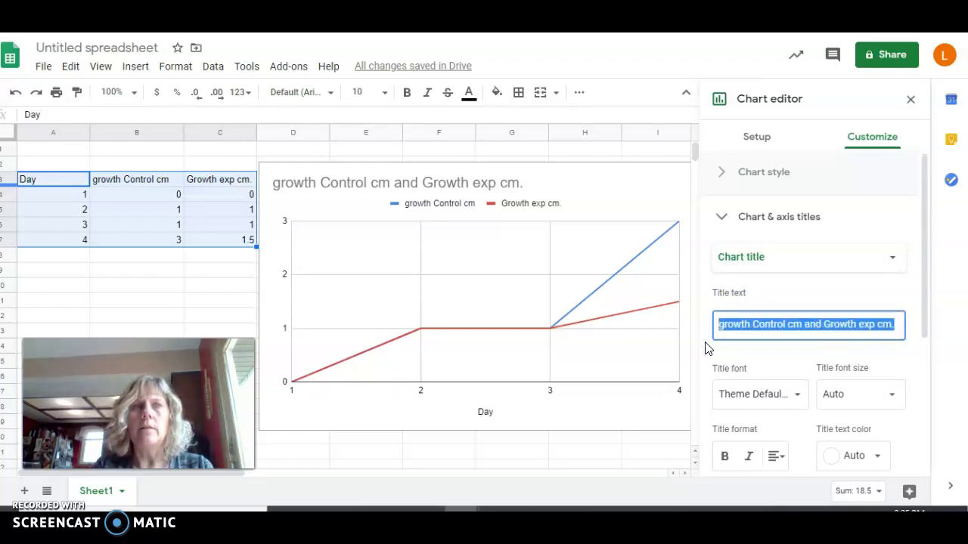
text(Te)
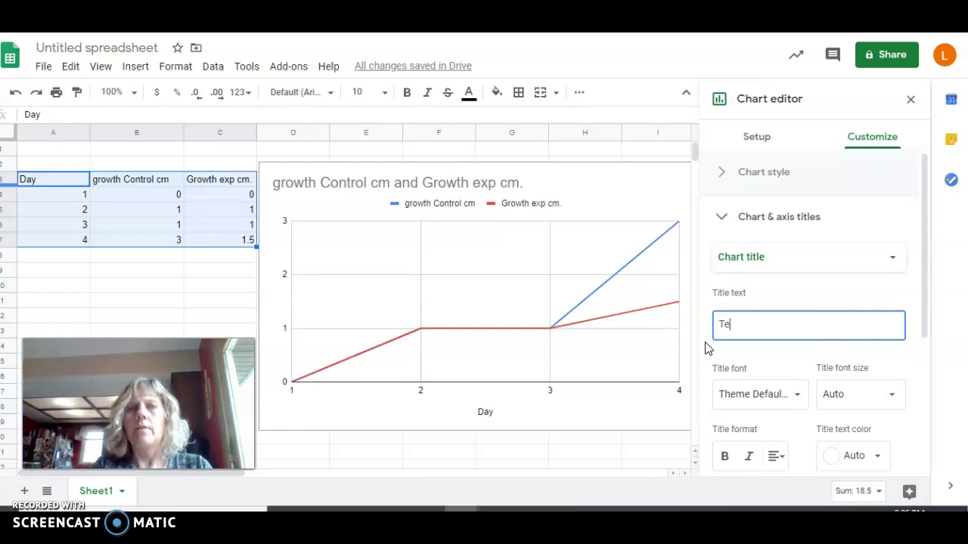
key(BackSpace)
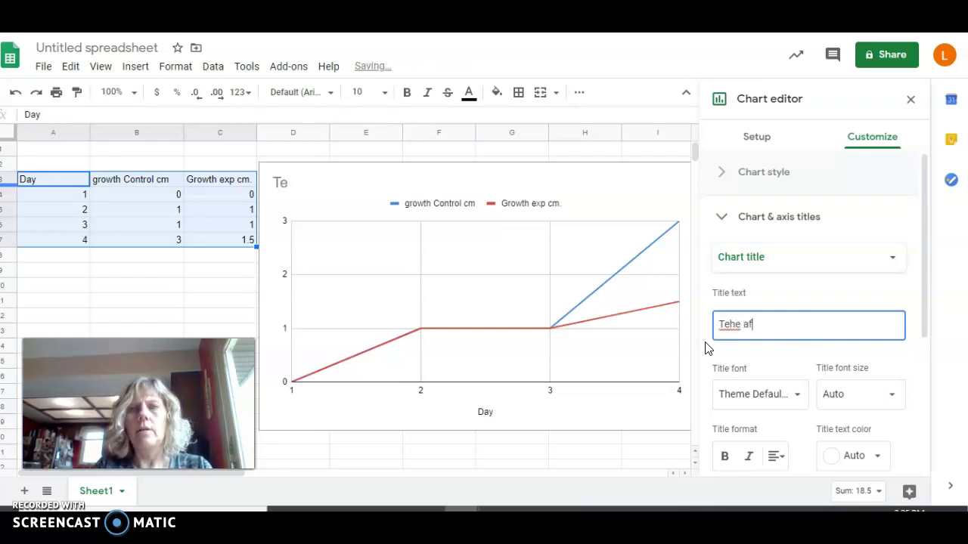
key(BackSpace)
key(BackSpace)
key(BackSpace)
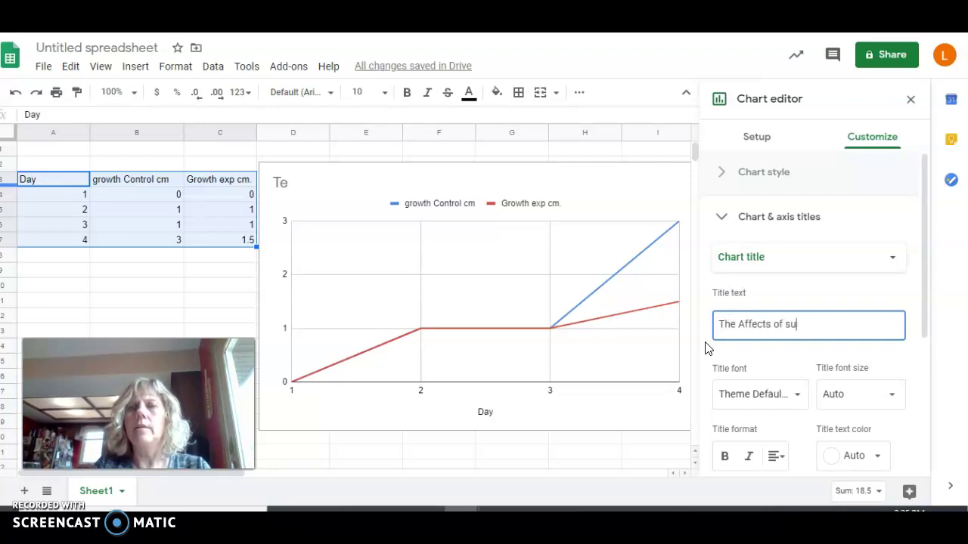
text(he Affects of )
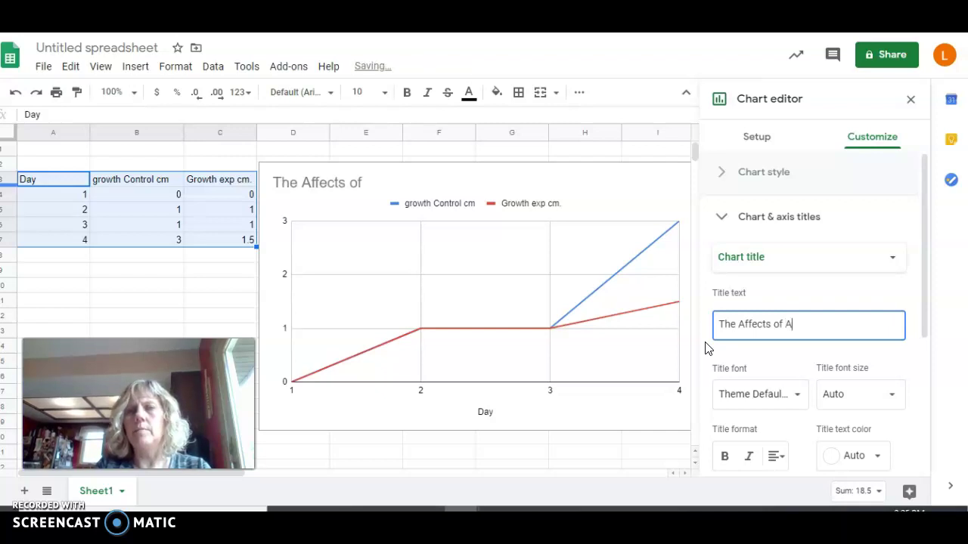
text(Amount of )
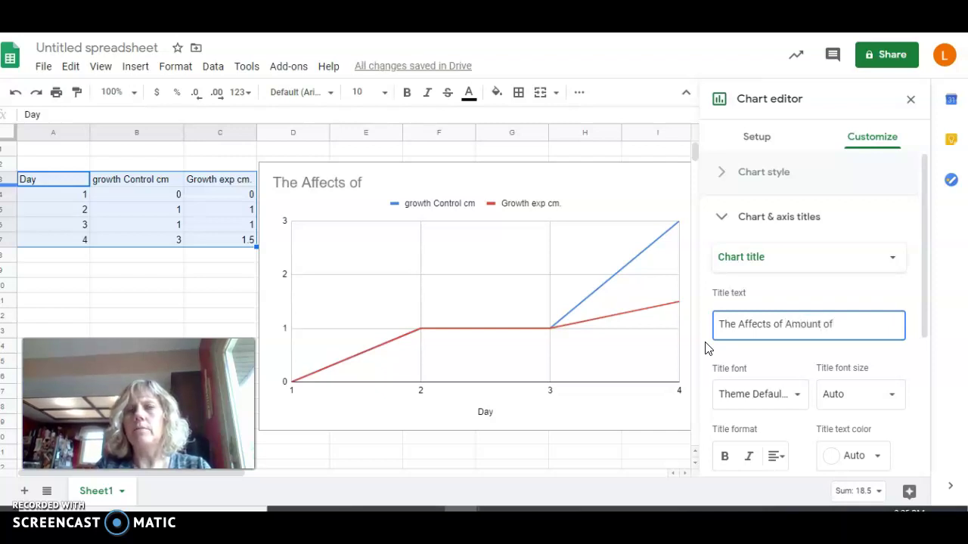
text(Sunlight ofn p)
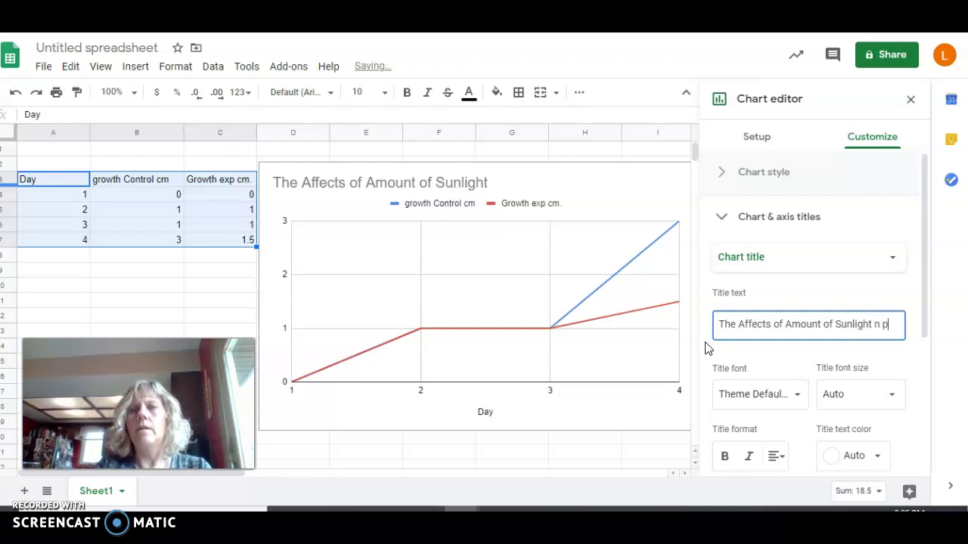
text( Plant Gro)
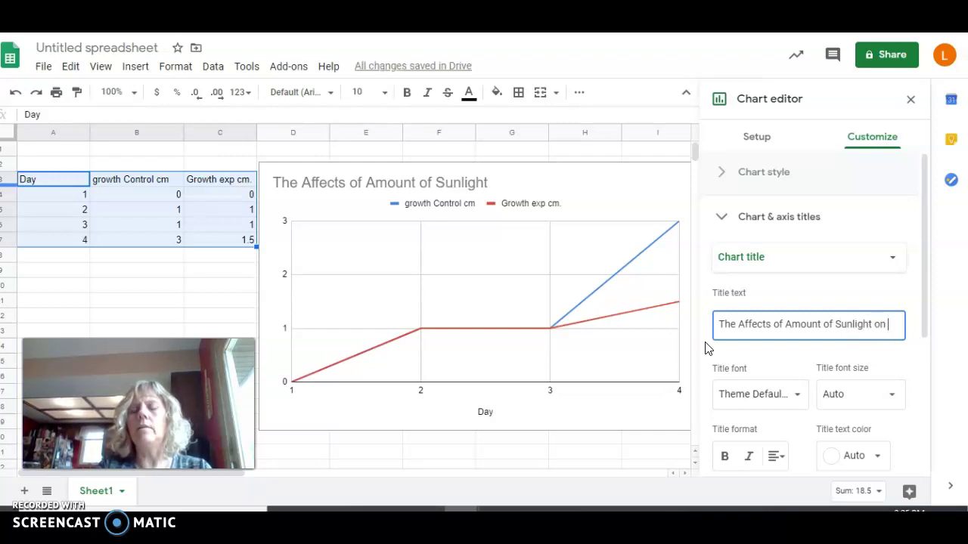
text(wth)
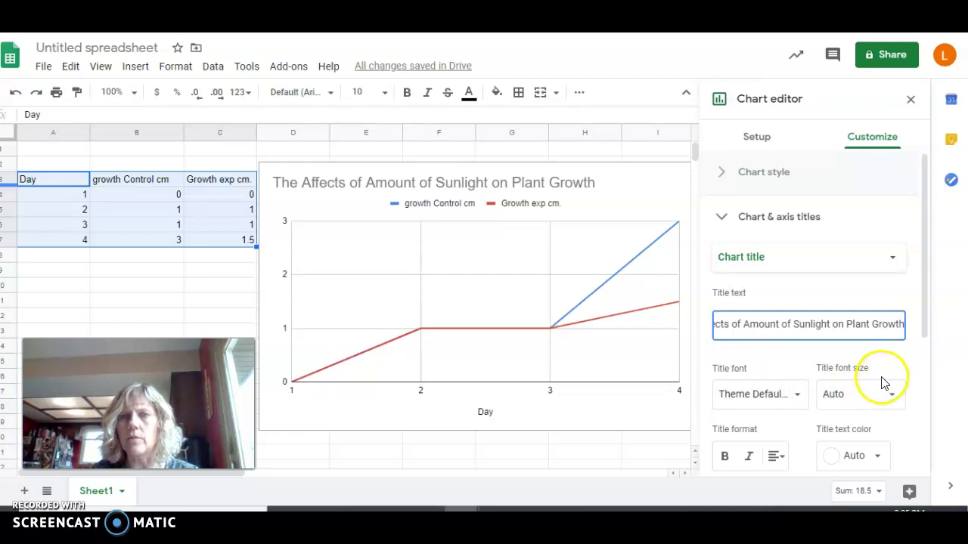
click(284, 280)
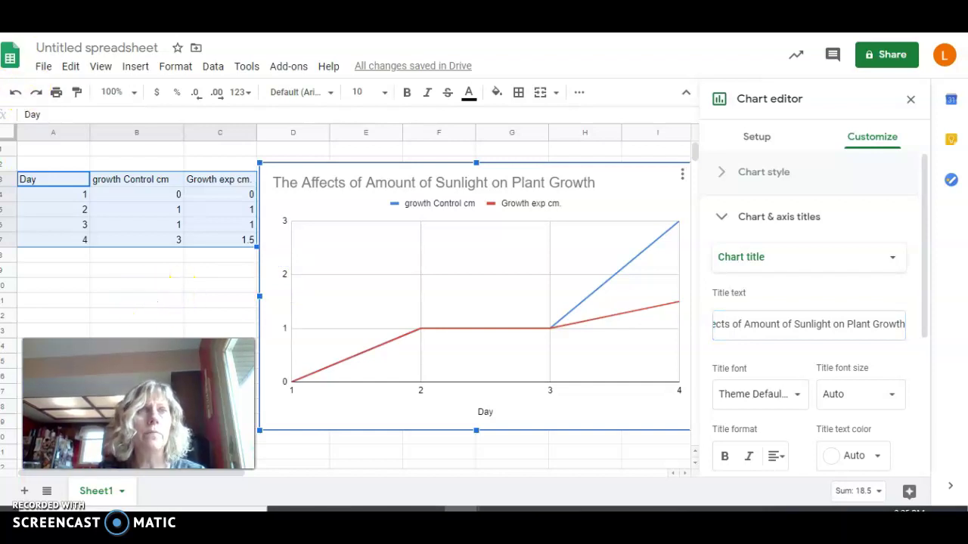
scroll(816, 302, down, 1)
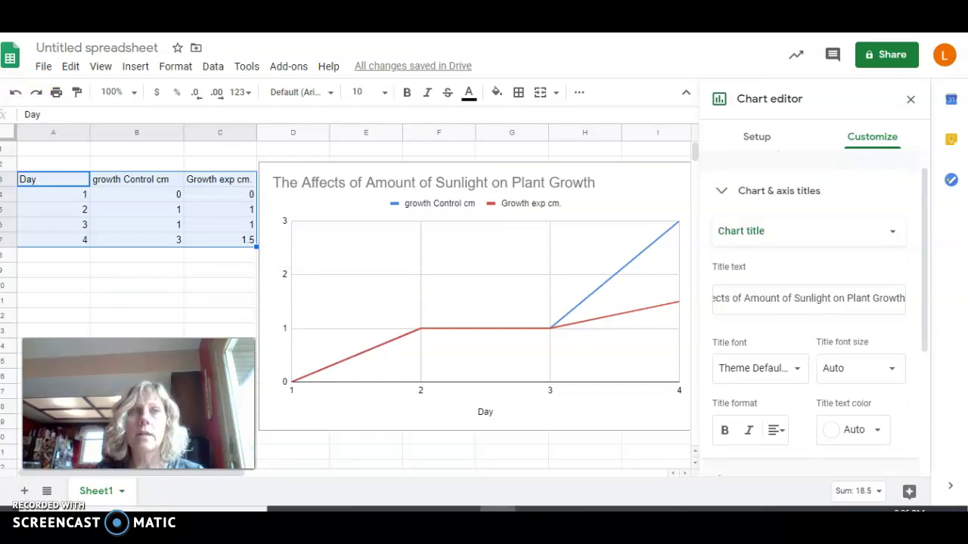
click(893, 236)
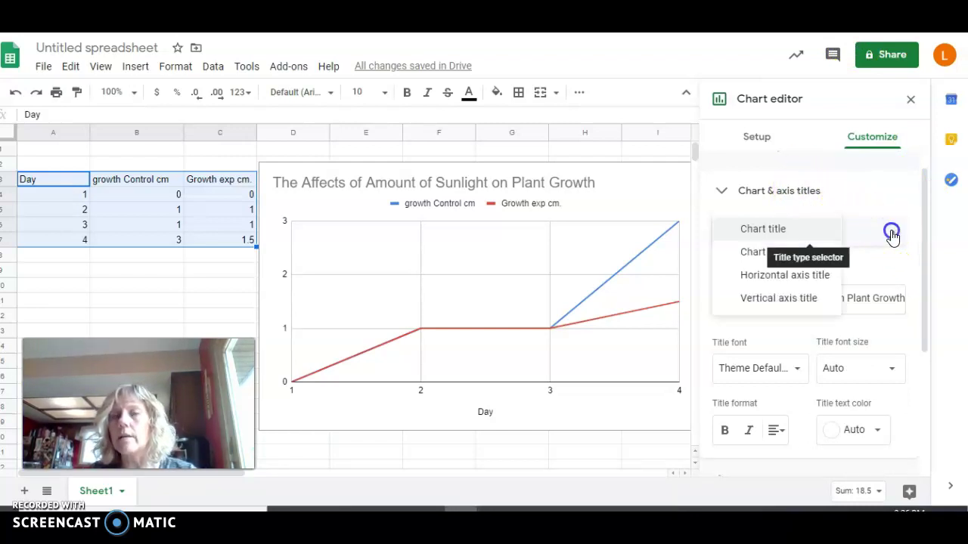
- Set the vertical axis title to 'Cm Growth' in Chart & axis titles
click(795, 306)
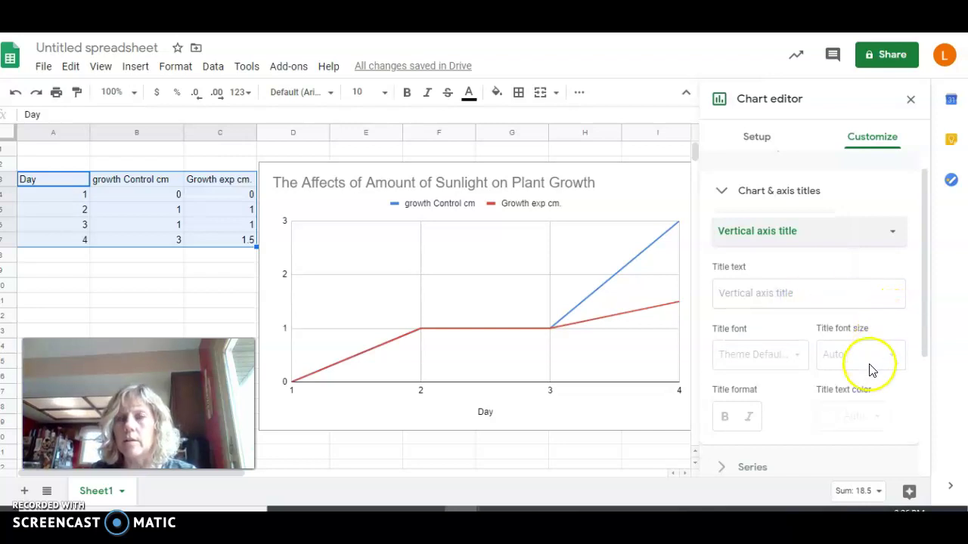
click(755, 295)
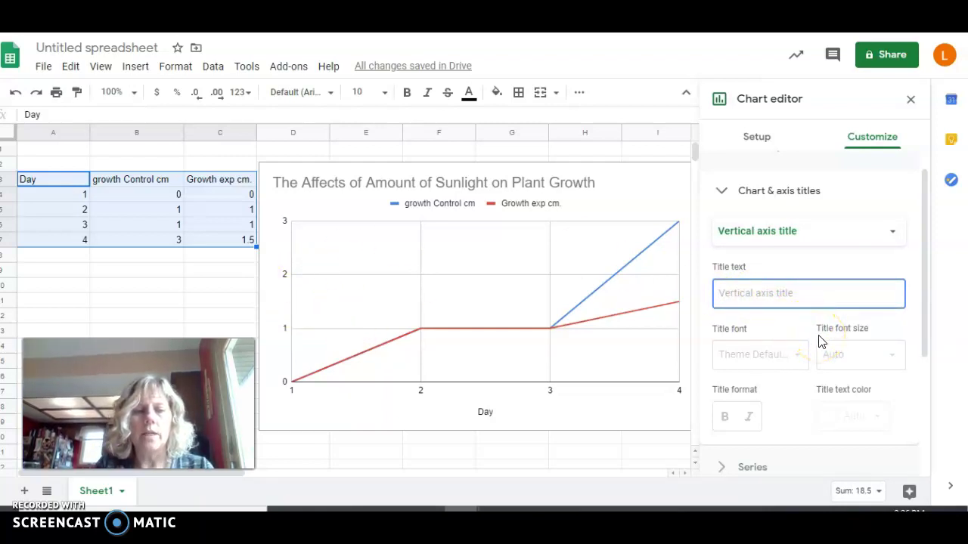
text(C)
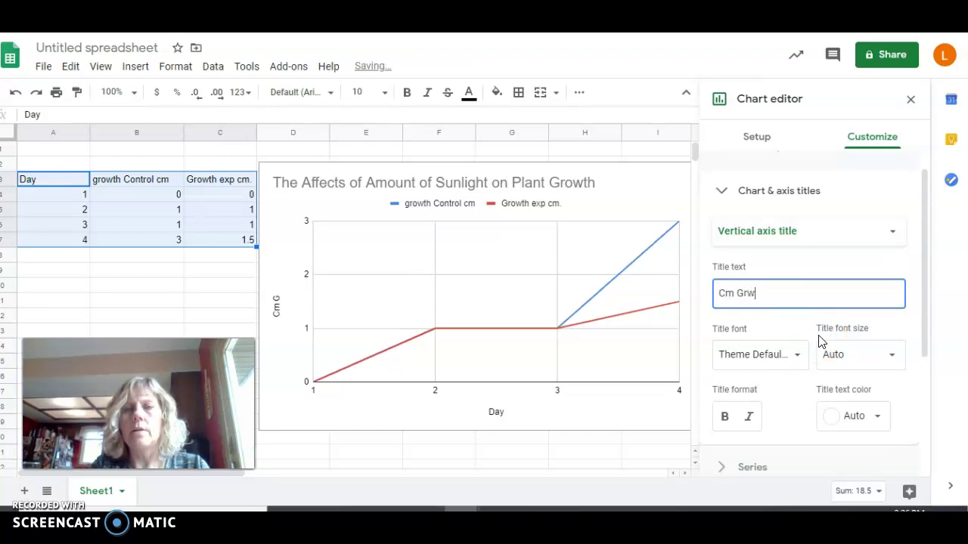
text(m Growth)
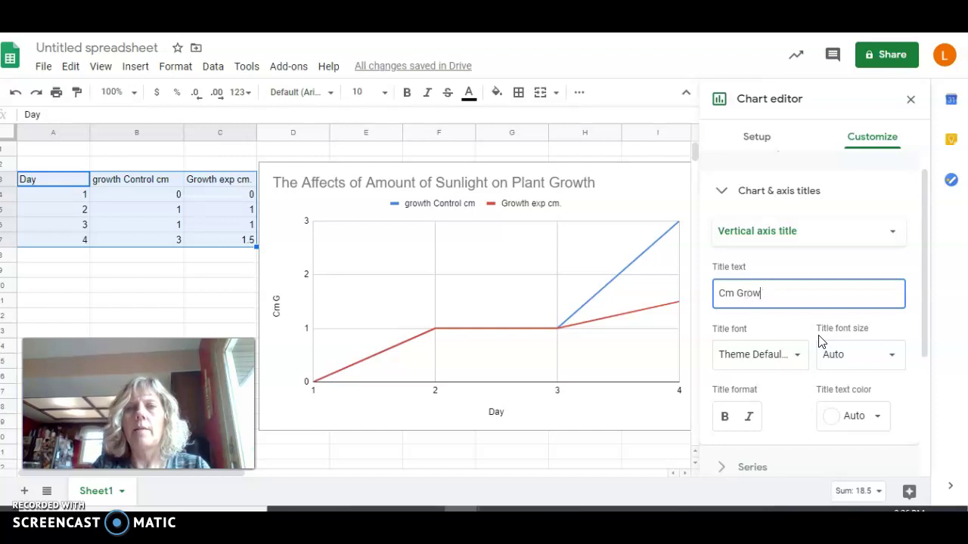
click(842, 256)
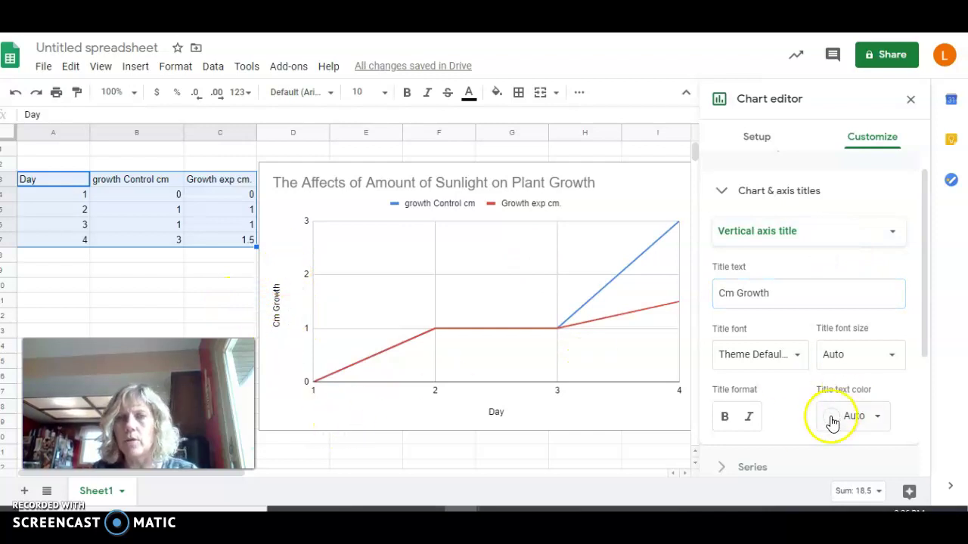
drag(927, 274, 927, 302)
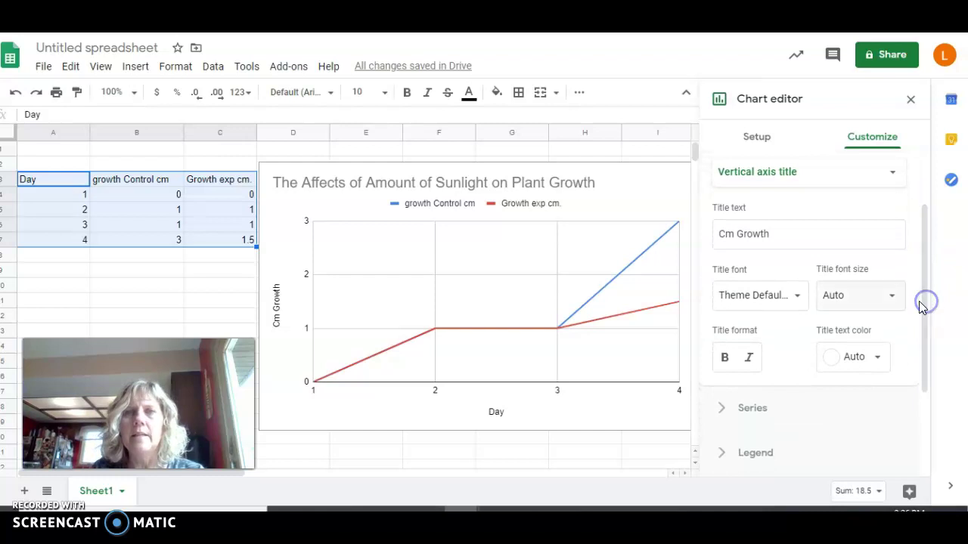
click(579, 474)
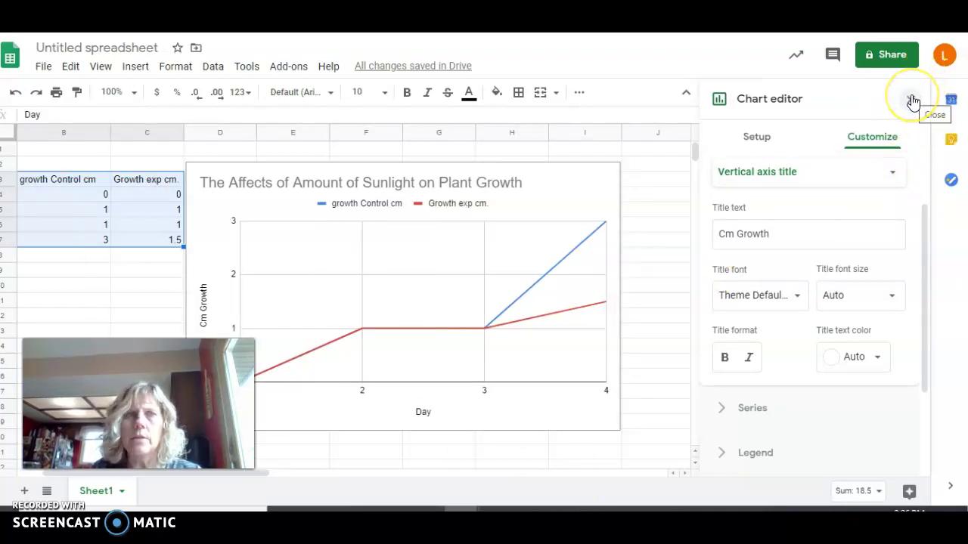
- Close the chart editor and copy the chart from its three-dot menu
click(597, 183)
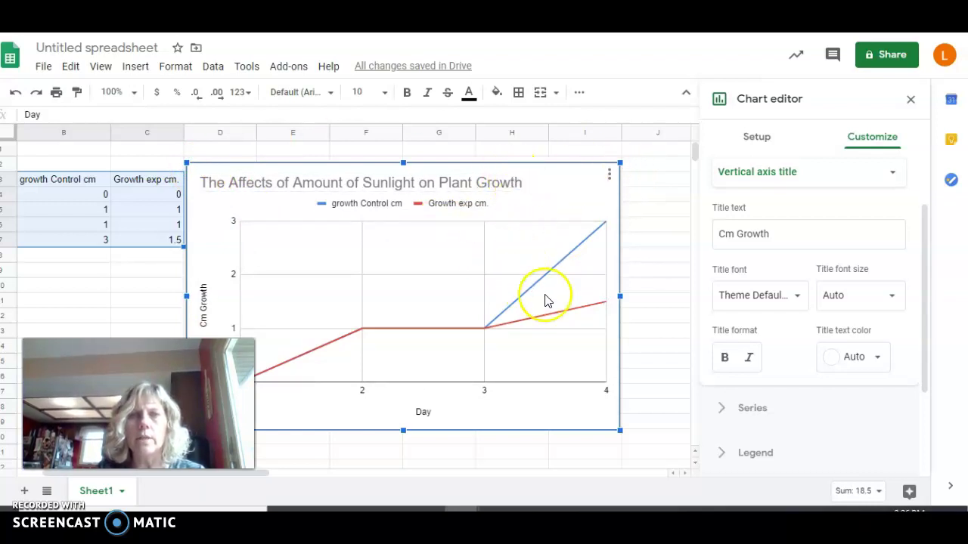
right_click(552, 425)
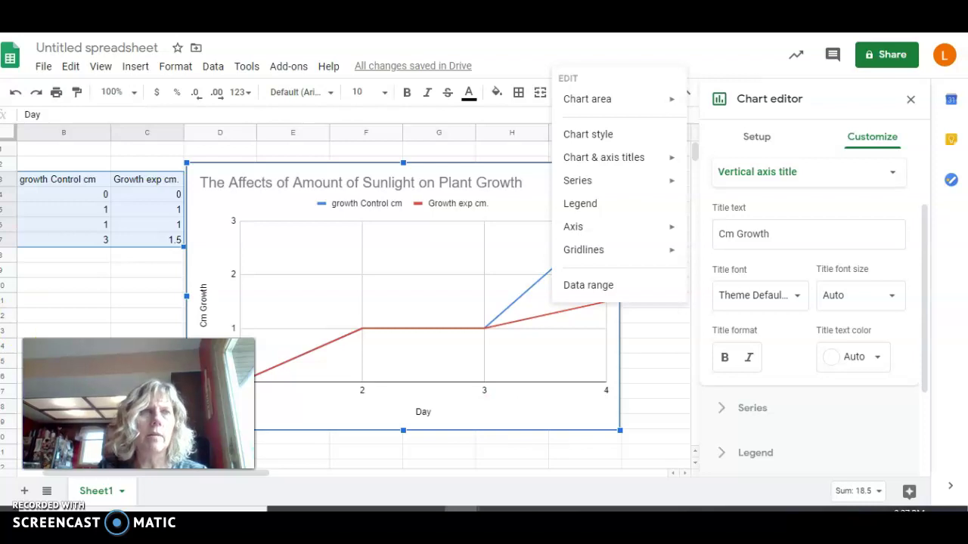
click(546, 113)
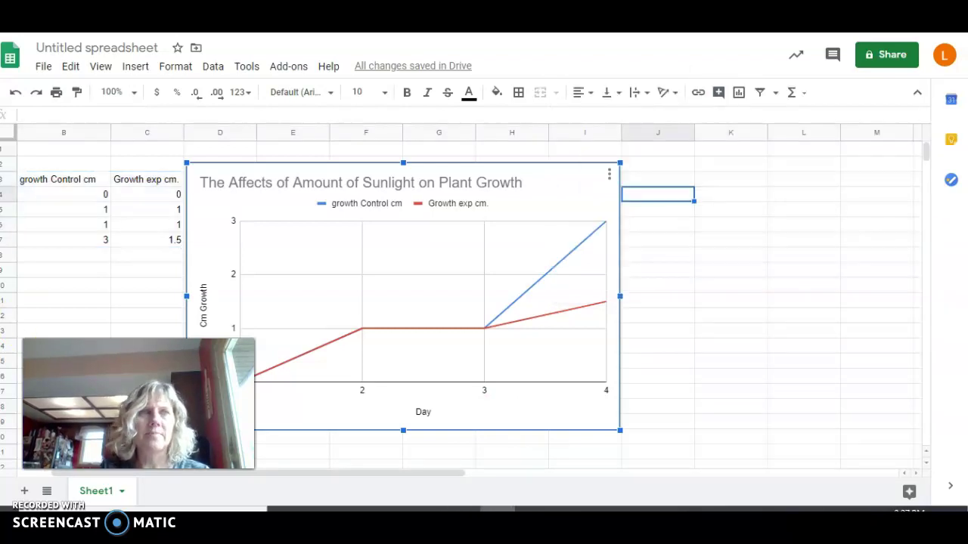
click(610, 174)
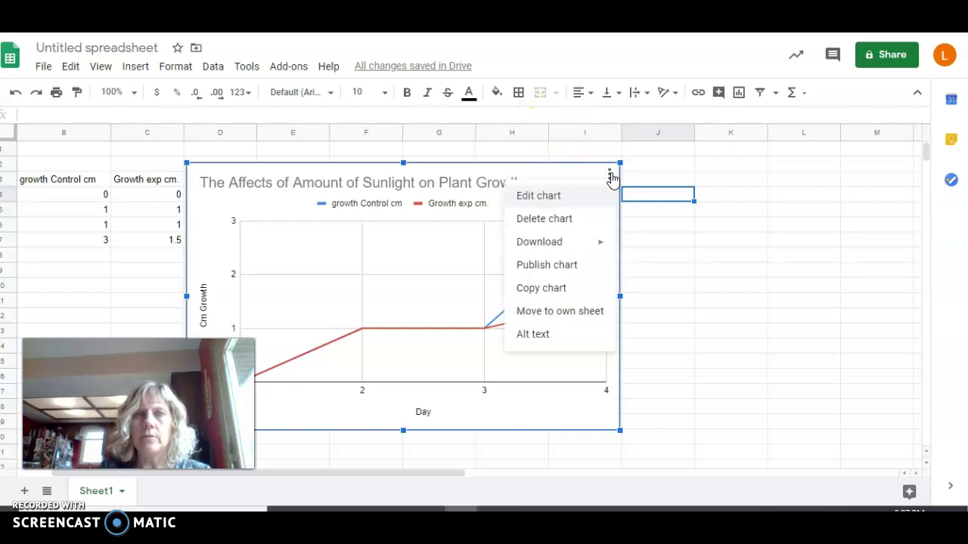
click(533, 288)
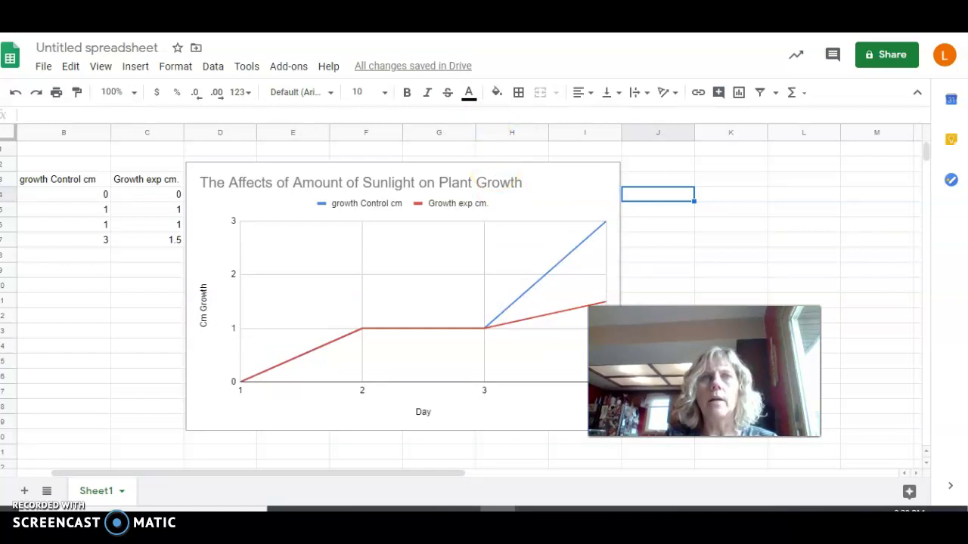
- Paste the chart unlinked on a new line under Data in the Plant Lab LB & LC report
click(469, 16)
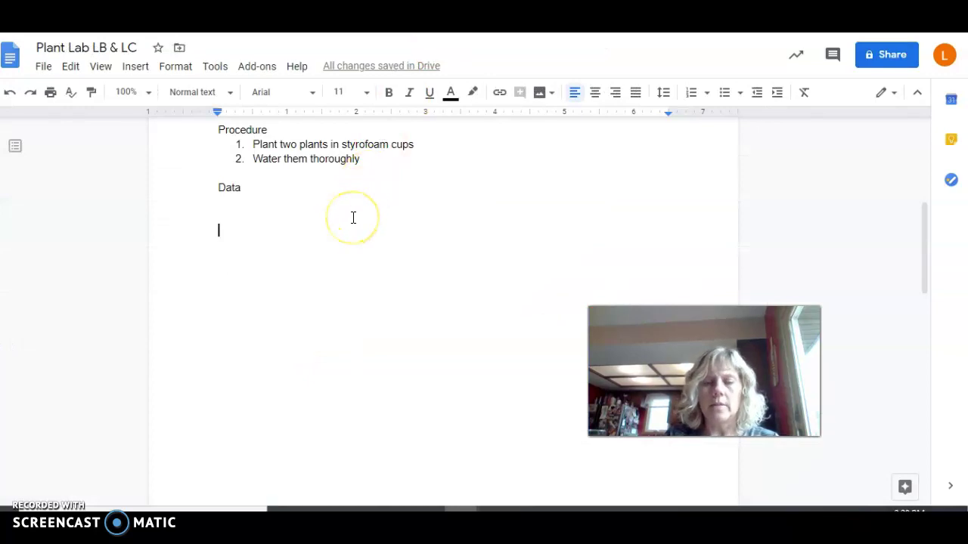
key(Return)
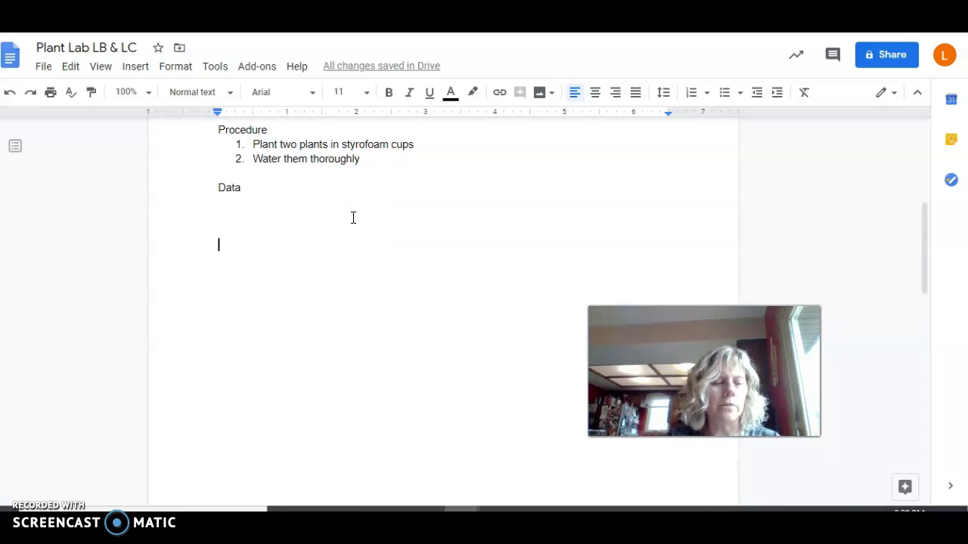
click(335, 240)
right_click(298, 247)
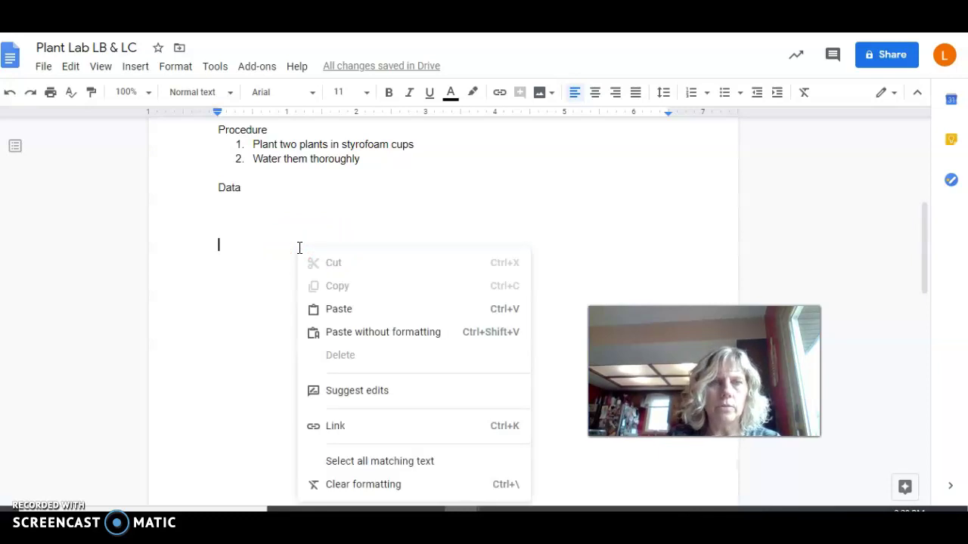
click(341, 309)
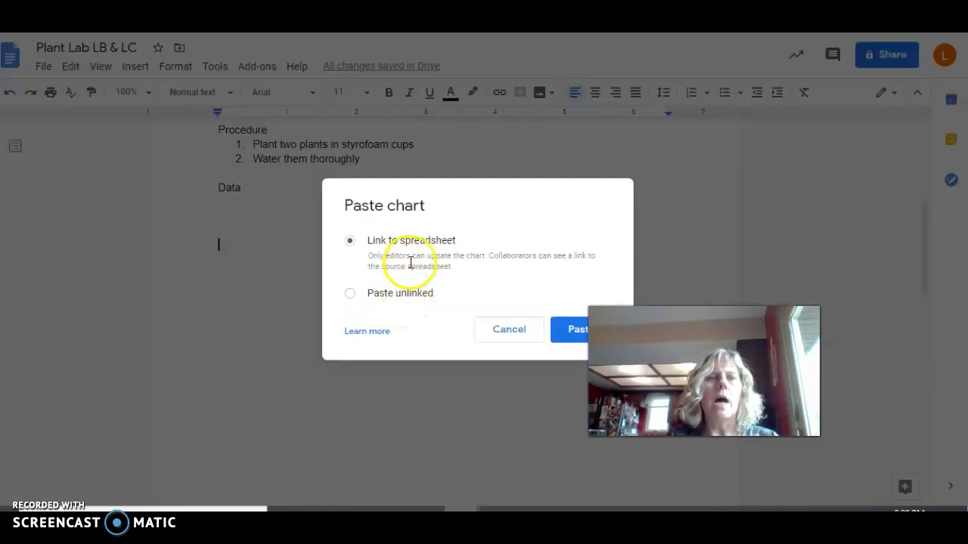
click(350, 294)
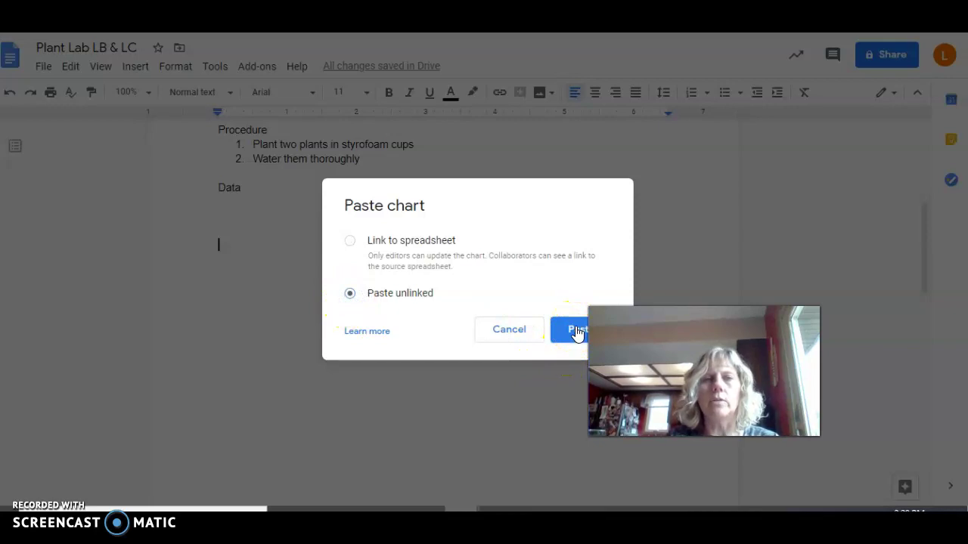
click(576, 333)
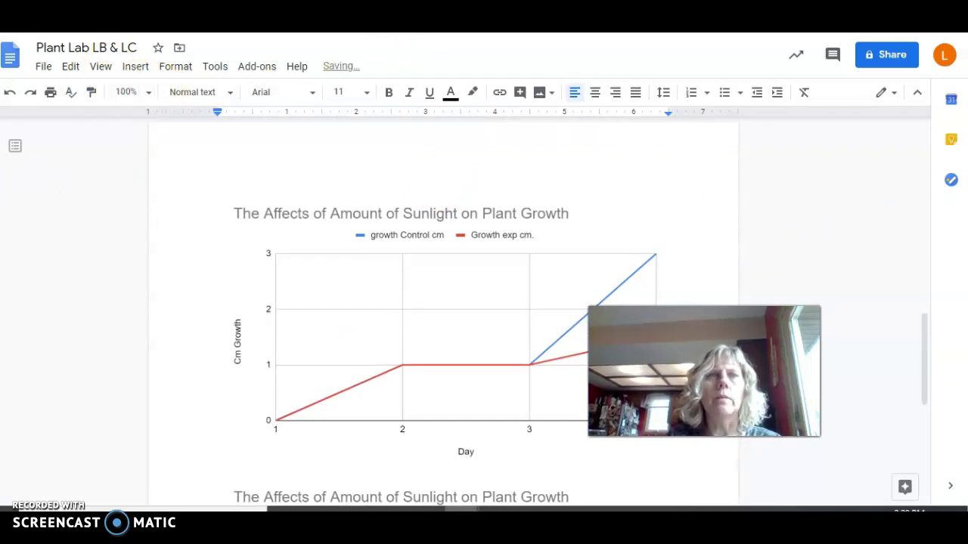
key(ctrl+Tab)
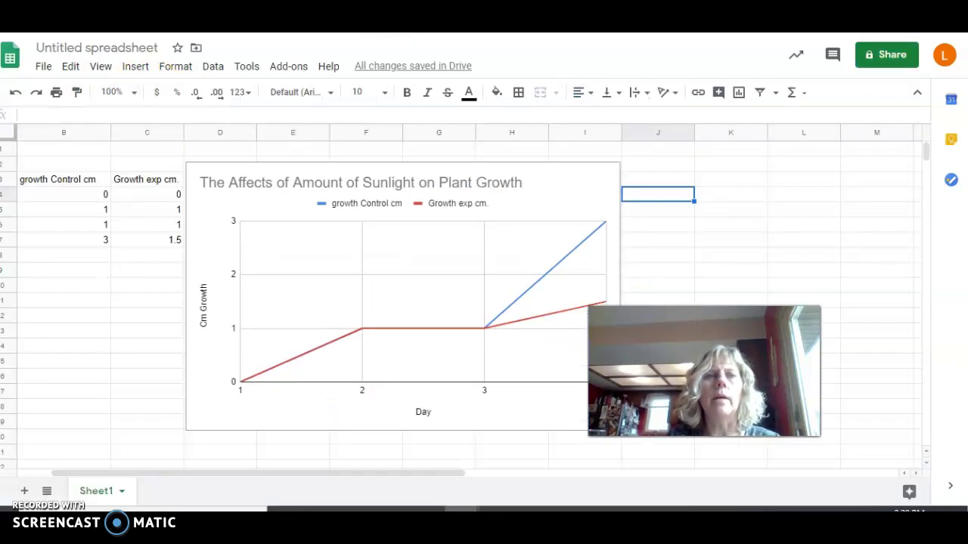
- Apply All borders to the Day and growth table A3:C7
click(39, 179)
key(shift+Right)
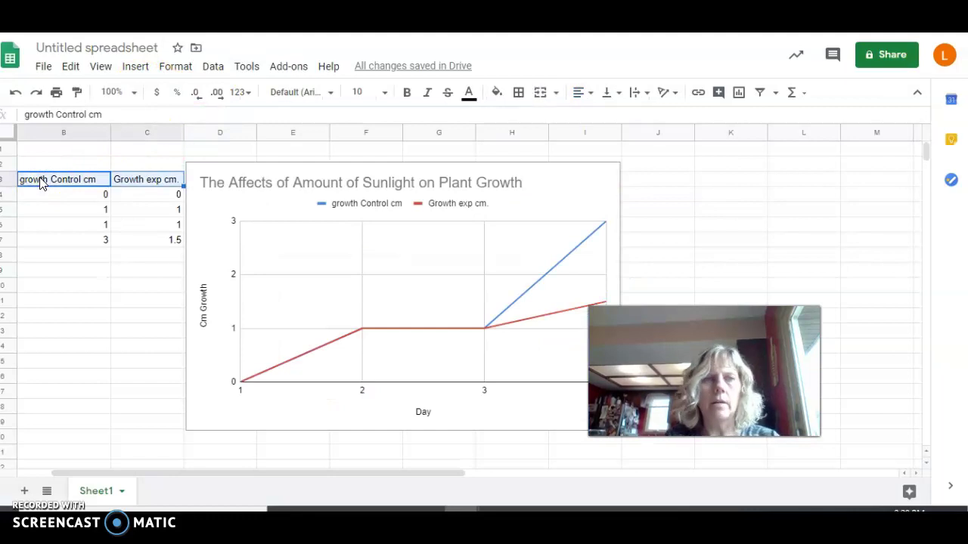
key(Left)
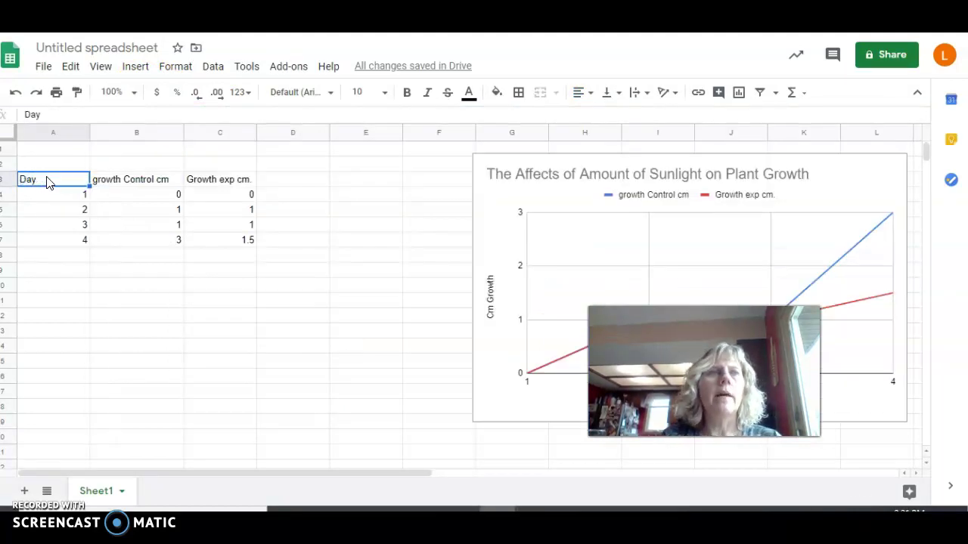
click(28, 185)
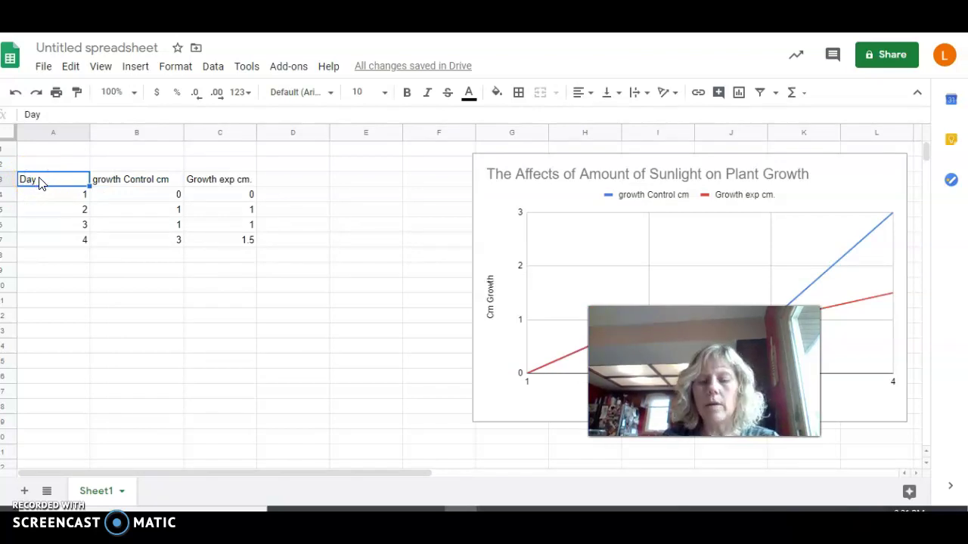
key(shift+Right)
key(shift+Right)
key(shift+Down)
key(shift+Down)
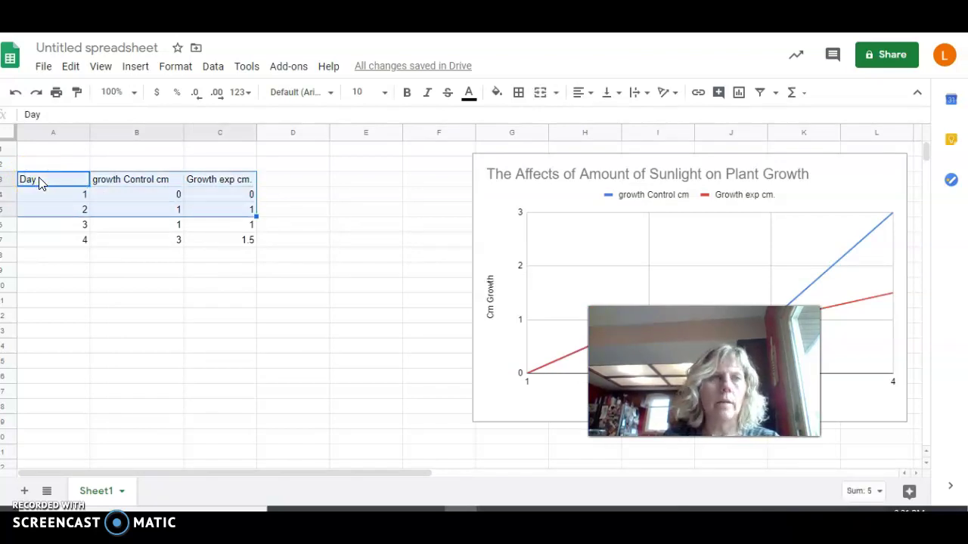
key(shift+Down)
key(shift+Down)
click(519, 94)
click(520, 96)
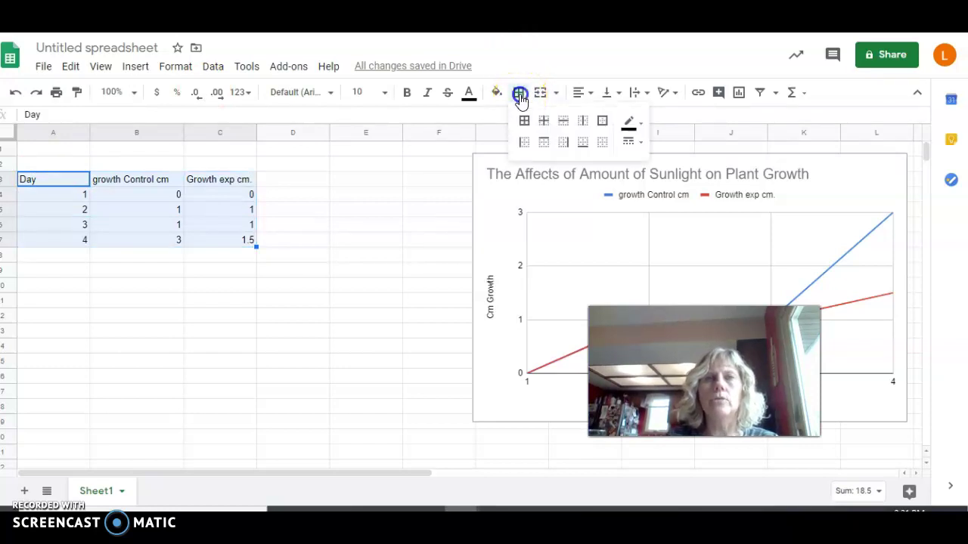
click(524, 123)
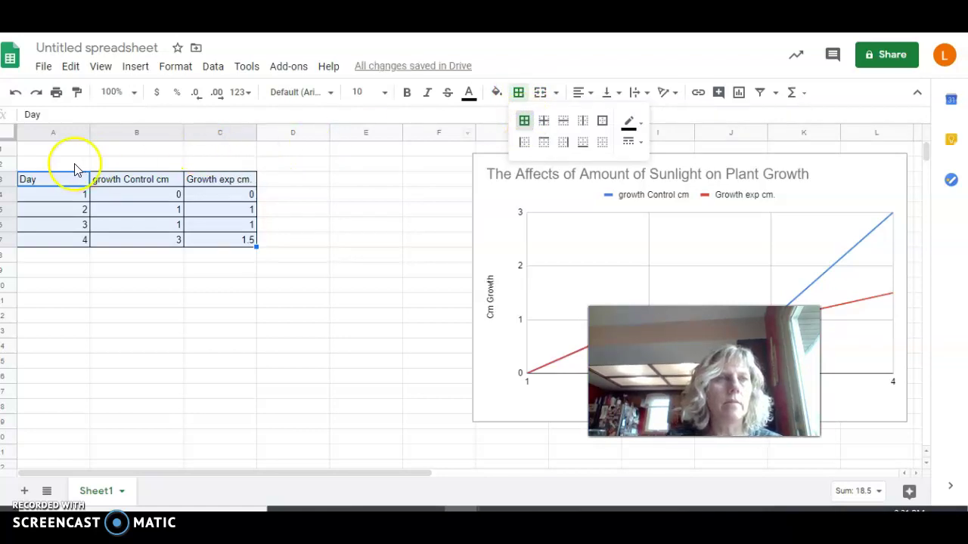
- Reselect the bordered table A3:C7 and copy it
click(43, 181)
key(shift+Right)
key(shift+Right)
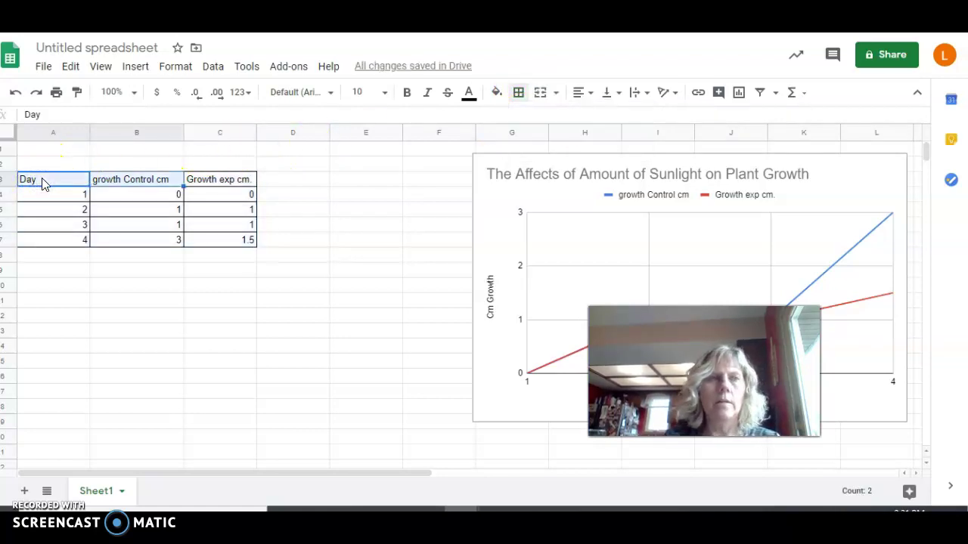
key(shift+Down)
key(shift+Down)
key(shift+Down)
key(shift+Down)
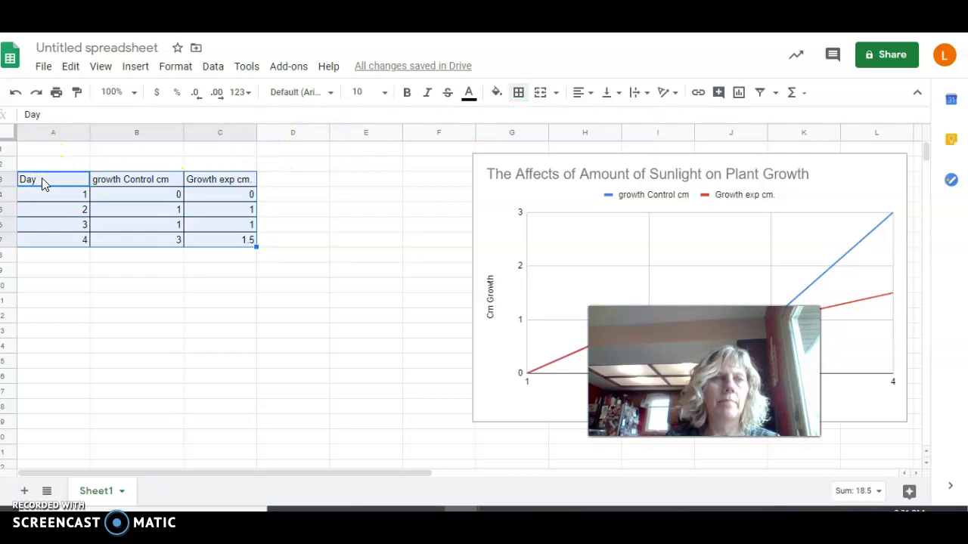
right_click(43, 184)
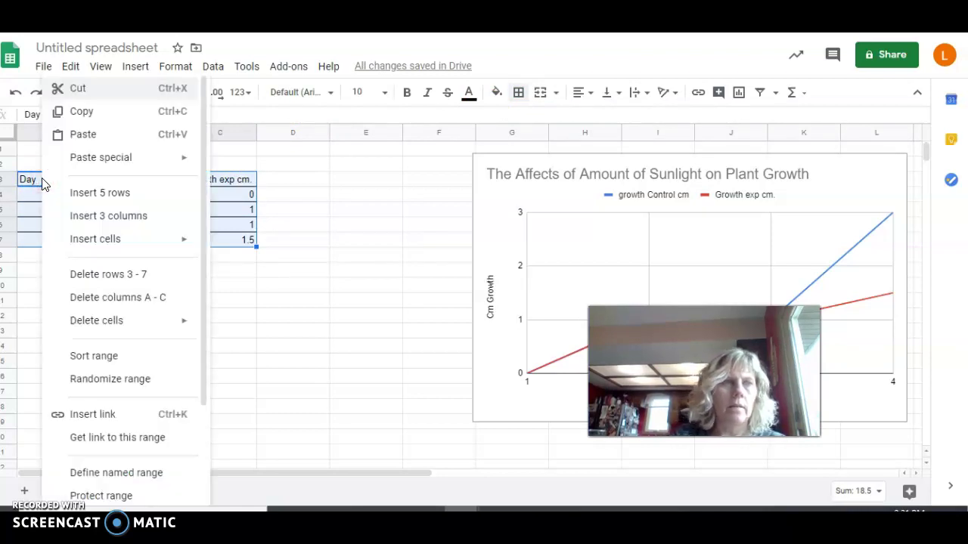
click(90, 112)
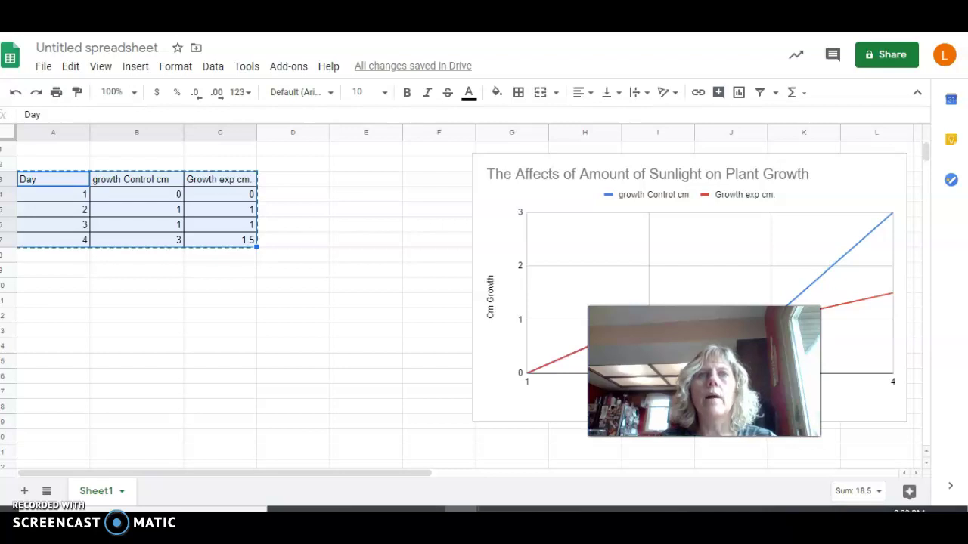
- Paste the bordered growth table unlinked under the Data heading of the lab report
key(ctrl+Tab)
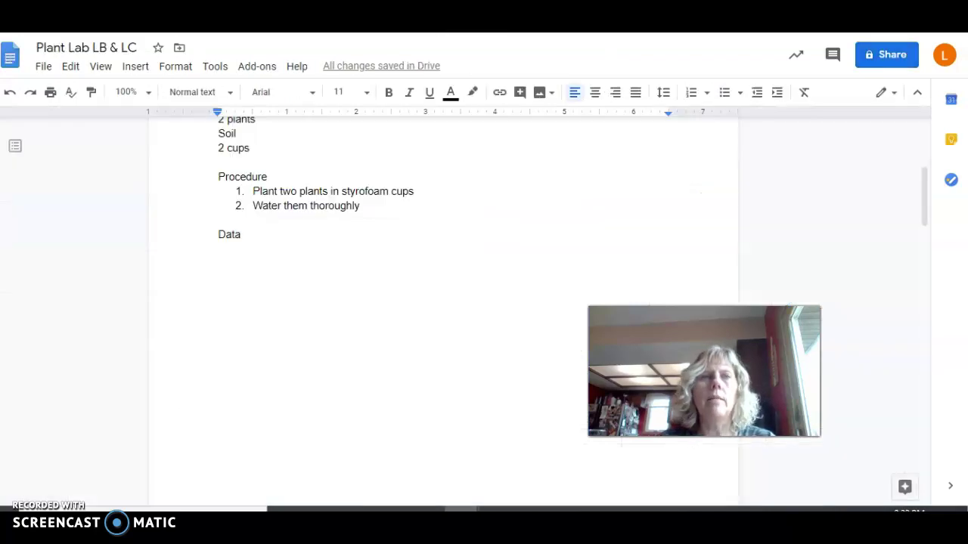
click(221, 269)
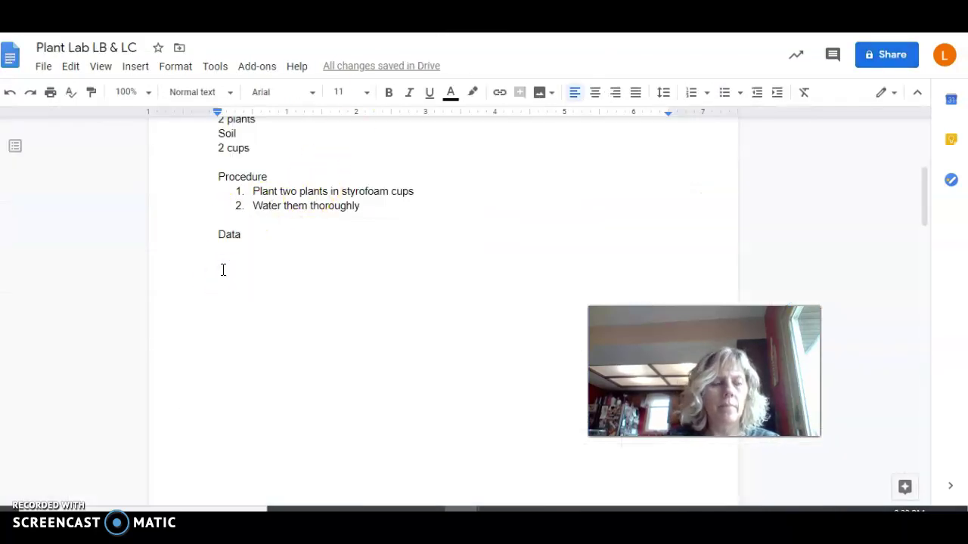
right_click(222, 269)
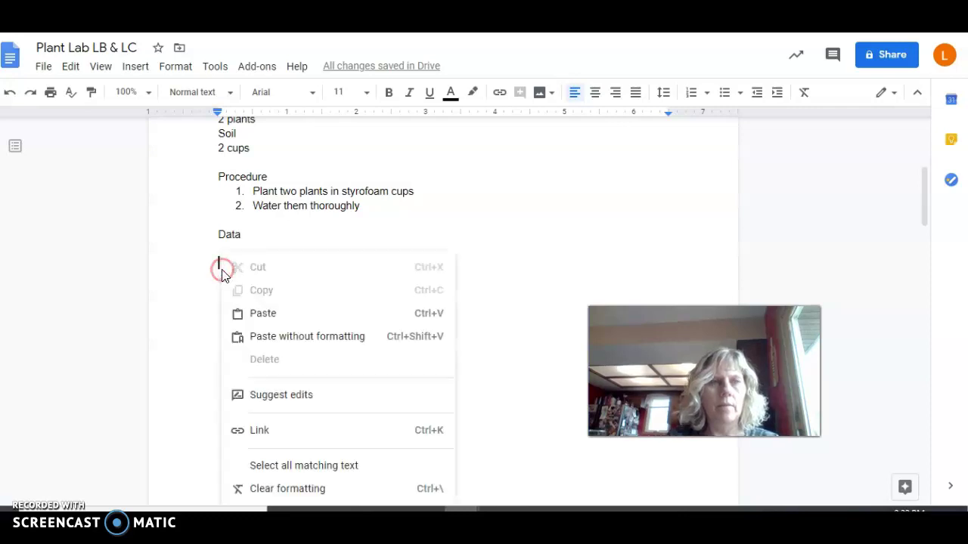
click(263, 314)
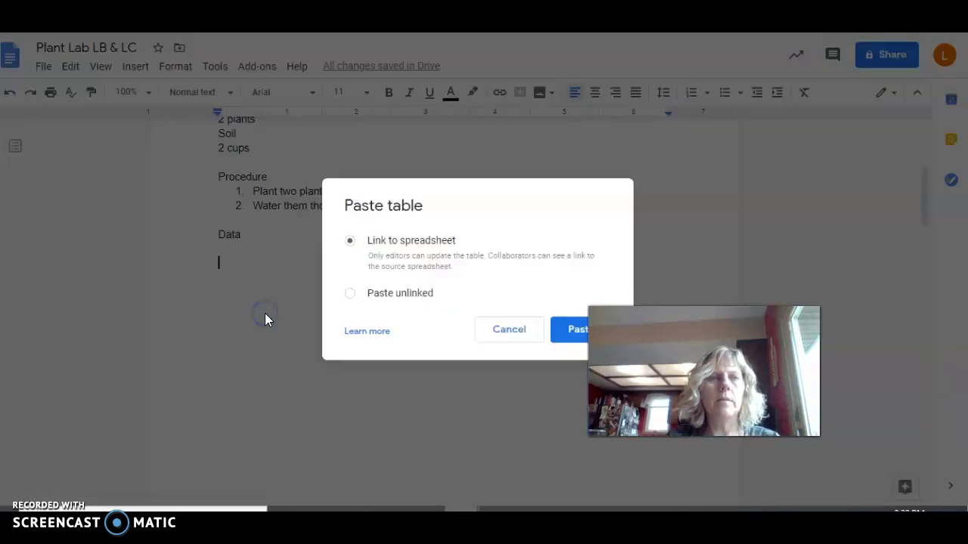
click(350, 294)
click(563, 333)
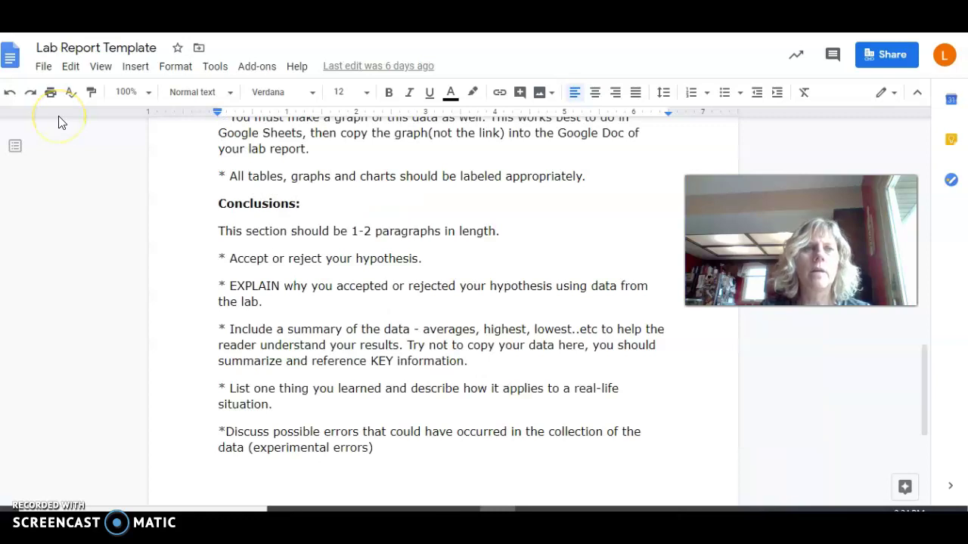
- Switch to the Lab Report Template document's Conclusions section
click(330, 233)
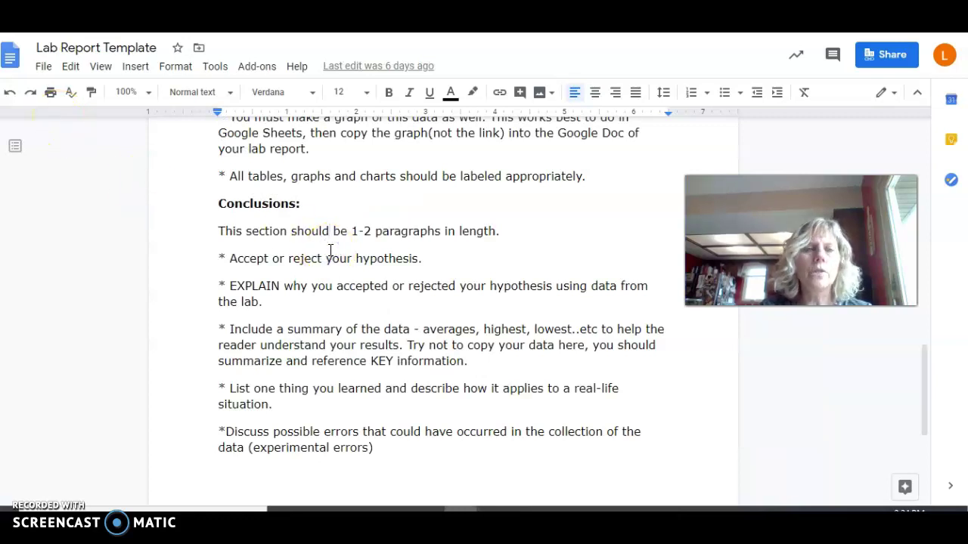